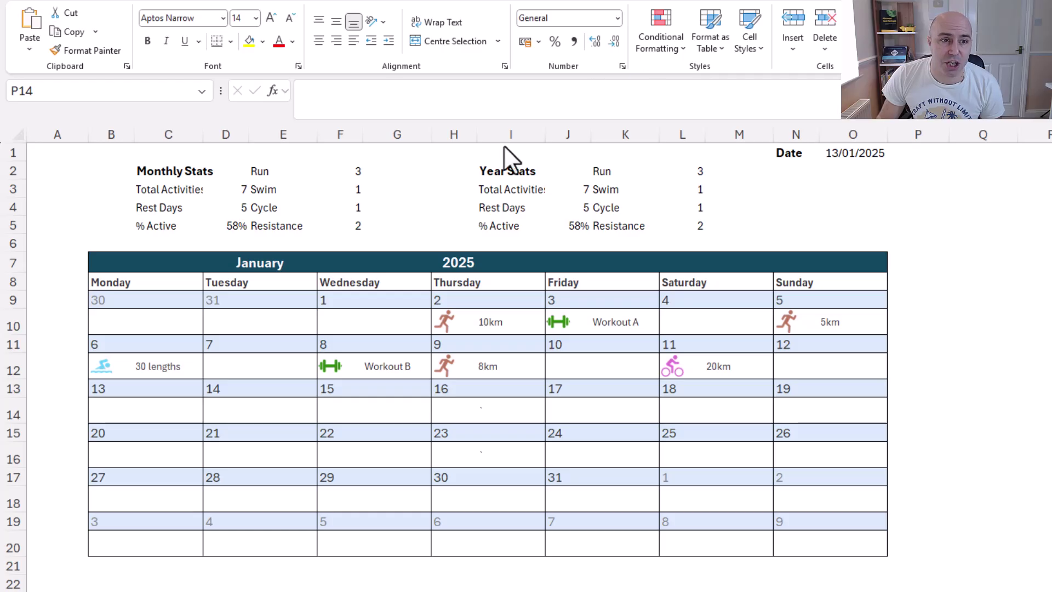
- Pick February from the month header's dropdown list above the calendar
{"action": "left_click", "coordinate": [346, 263]}
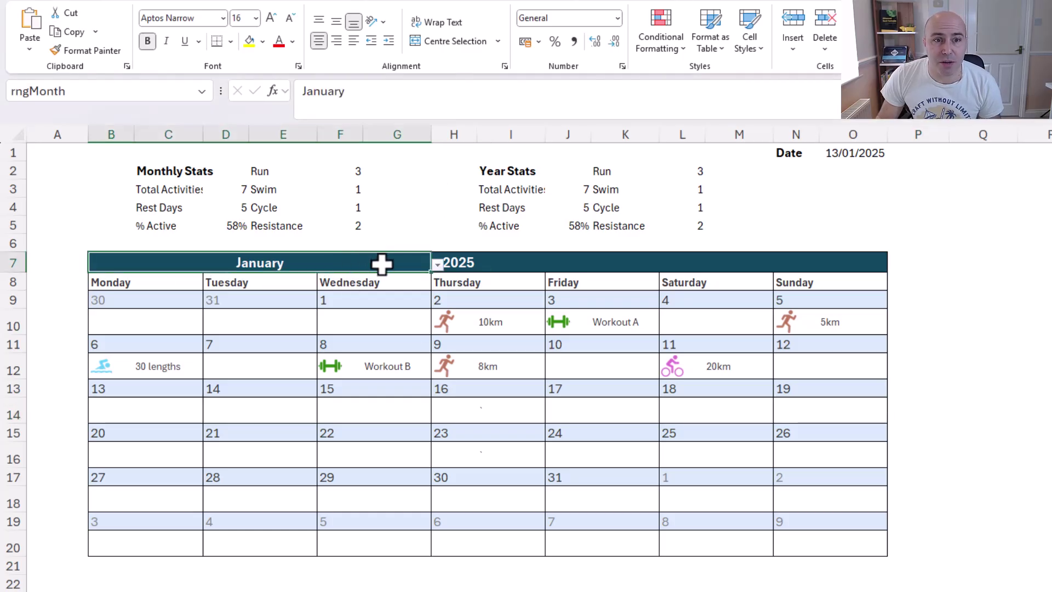
{"action": "left_click", "coordinate": [437, 265]}
{"action": "left_click", "coordinate": [360, 296]}
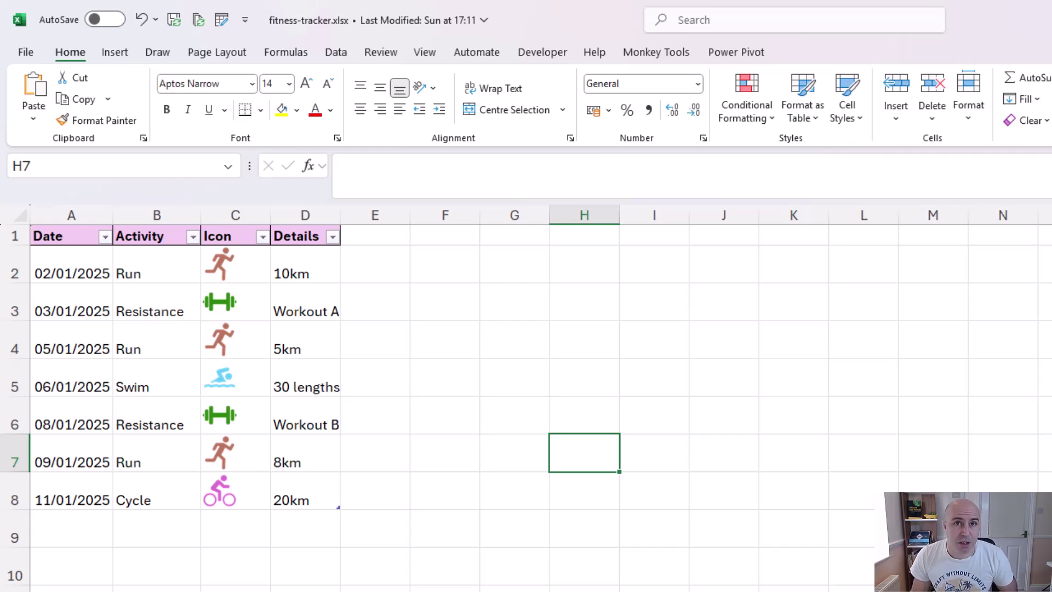
- Select C8 to view the XLOOKUP formula that fetches each activity's icon
{"action": "left_click", "coordinate": [242, 481]}
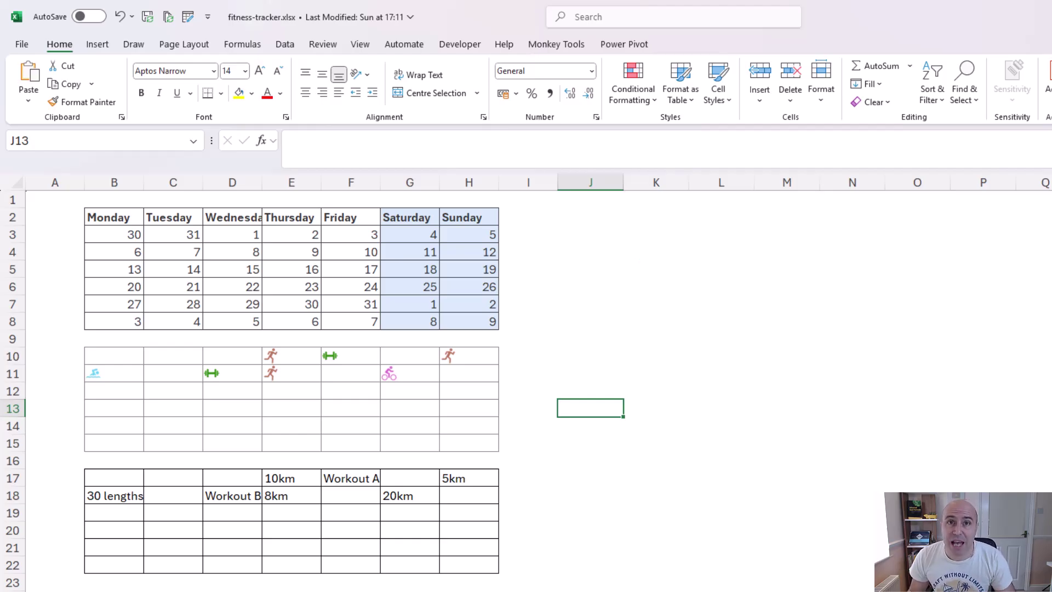
- Inspect the SEQUENCE date formula in B3 and the FILTER formulas in B10 and B17
{"action": "left_click", "coordinate": [122, 231]}
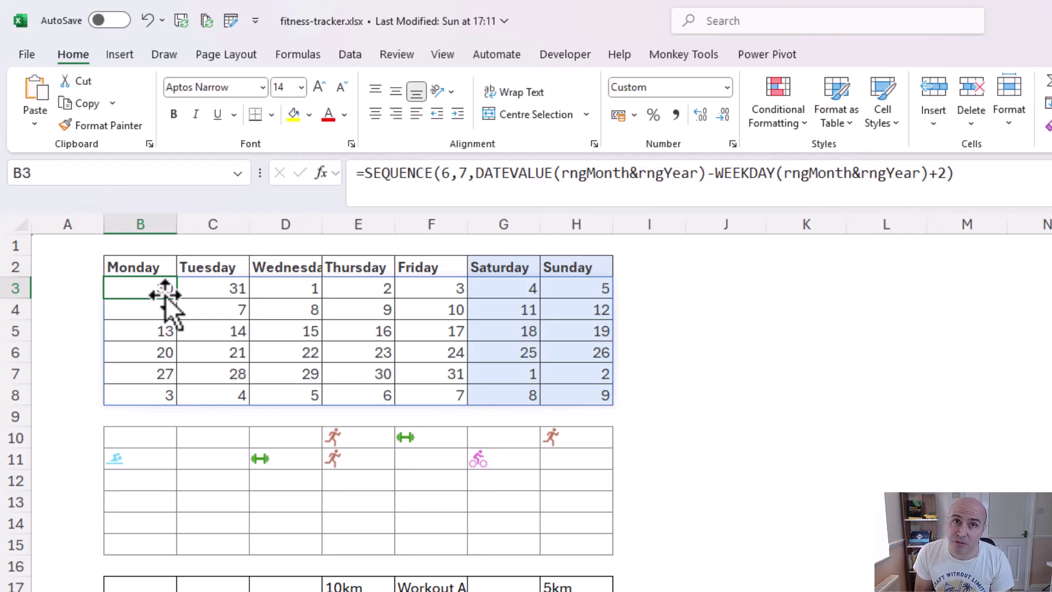
{"action": "left_click", "coordinate": [153, 439]}
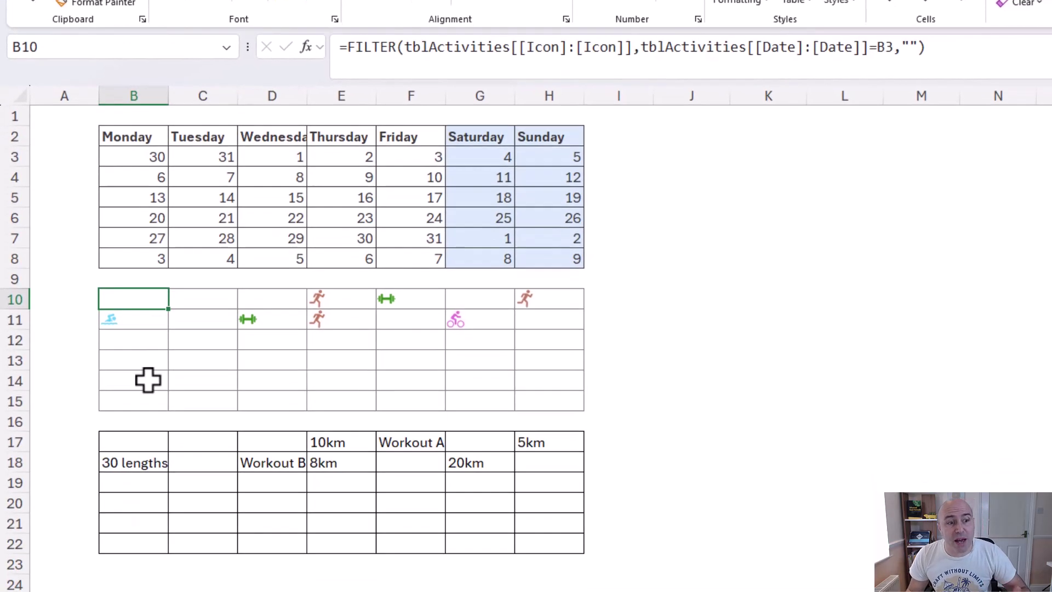
{"action": "left_click", "coordinate": [145, 438]}
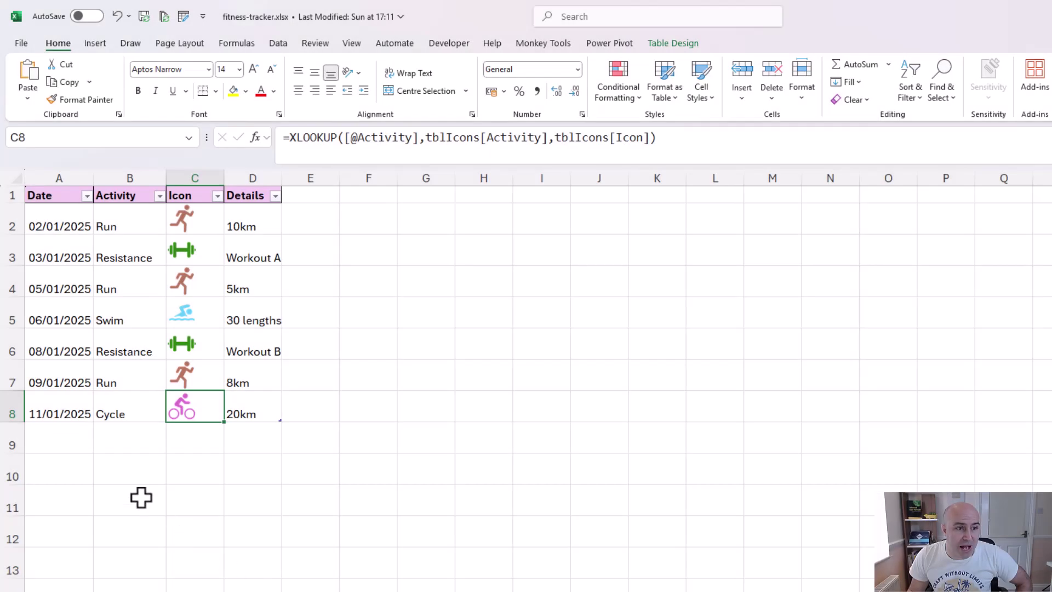
- Enter the date 12/01/2025 in A9 and choose Resistance as its activity
{"action": "left_click", "coordinate": [82, 437]}
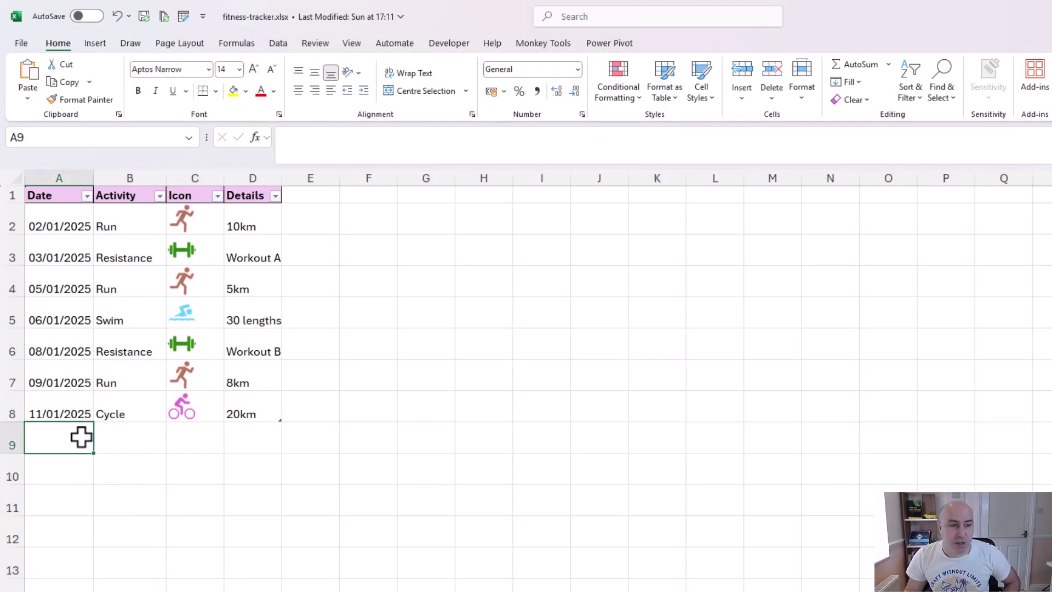
{"action": "type", "text": "12/01/2024"}
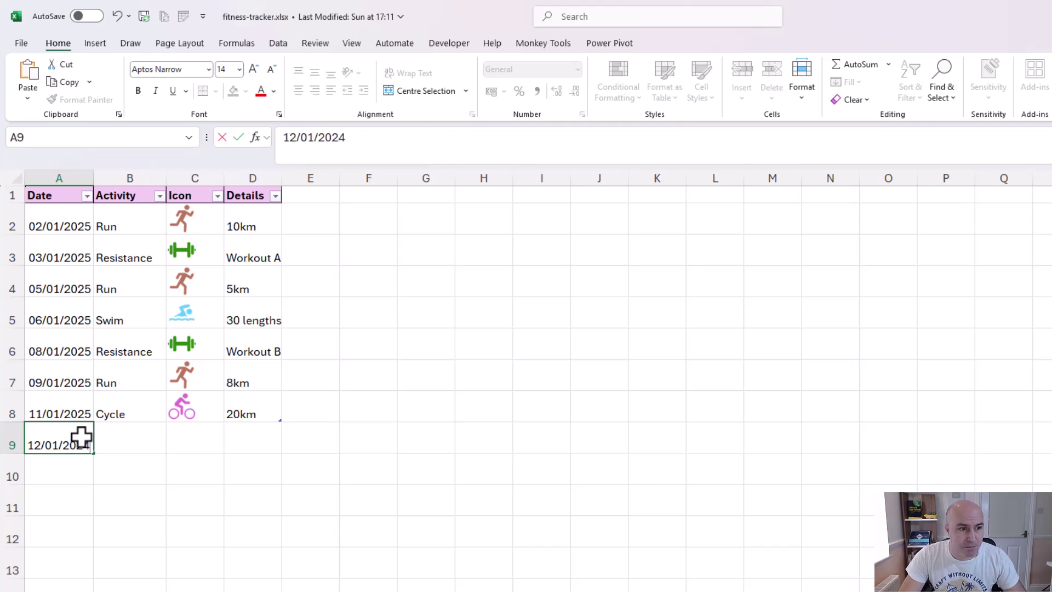
{"action": "key", "text": "BackSpace"}
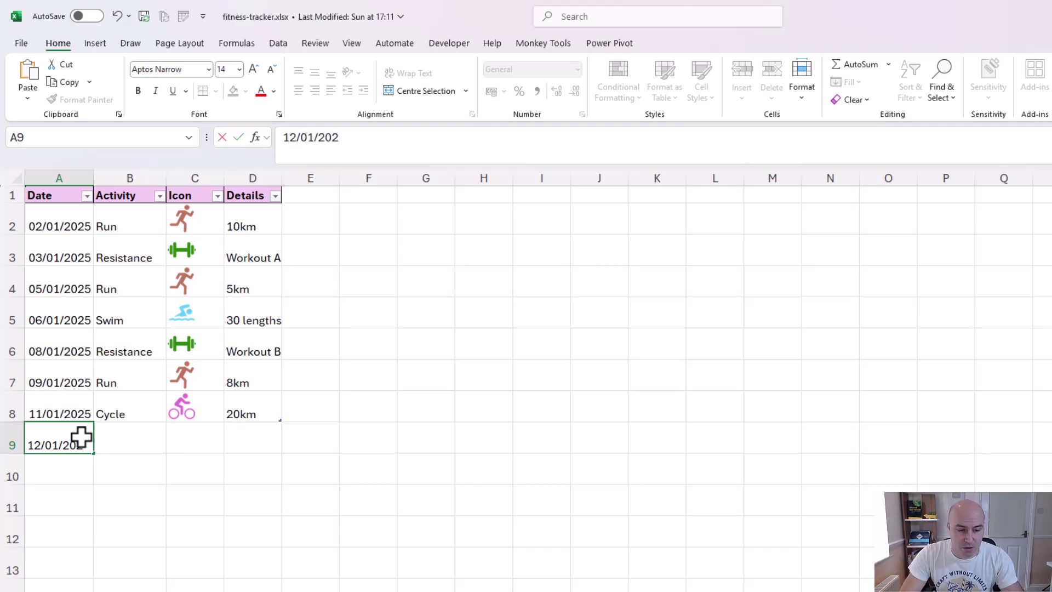
{"action": "type", "text": "5"}
{"action": "key", "text": "Tab"}
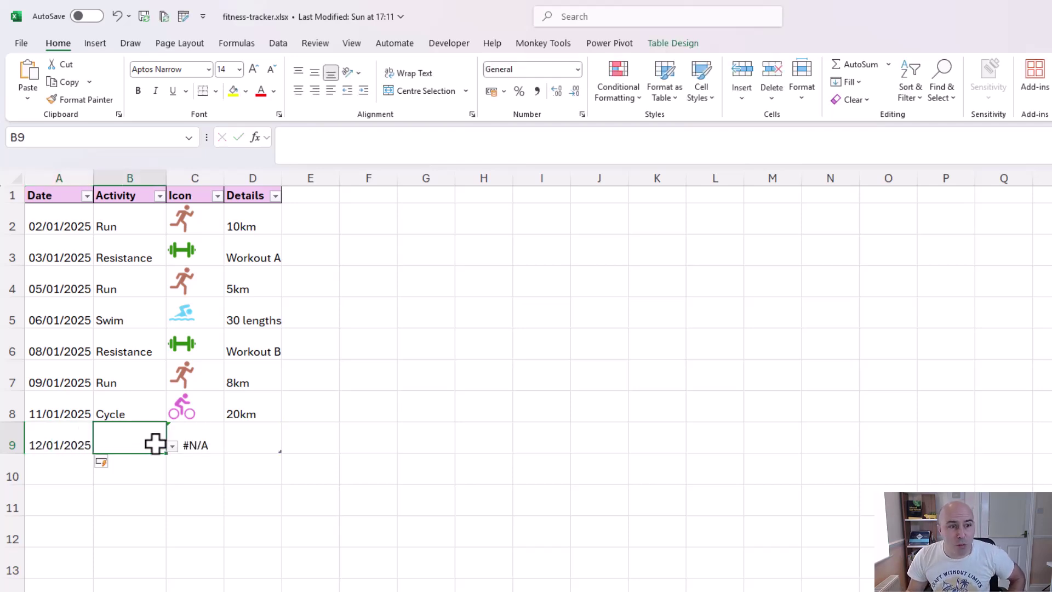
{"action": "left_click", "coordinate": [172, 446]}
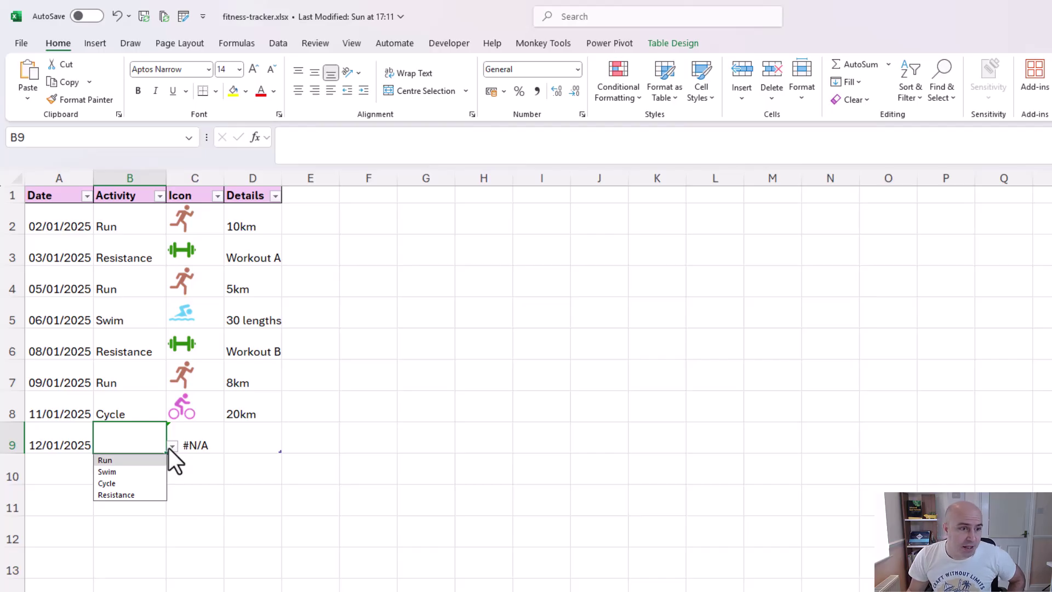
{"action": "left_click", "coordinate": [138, 496]}
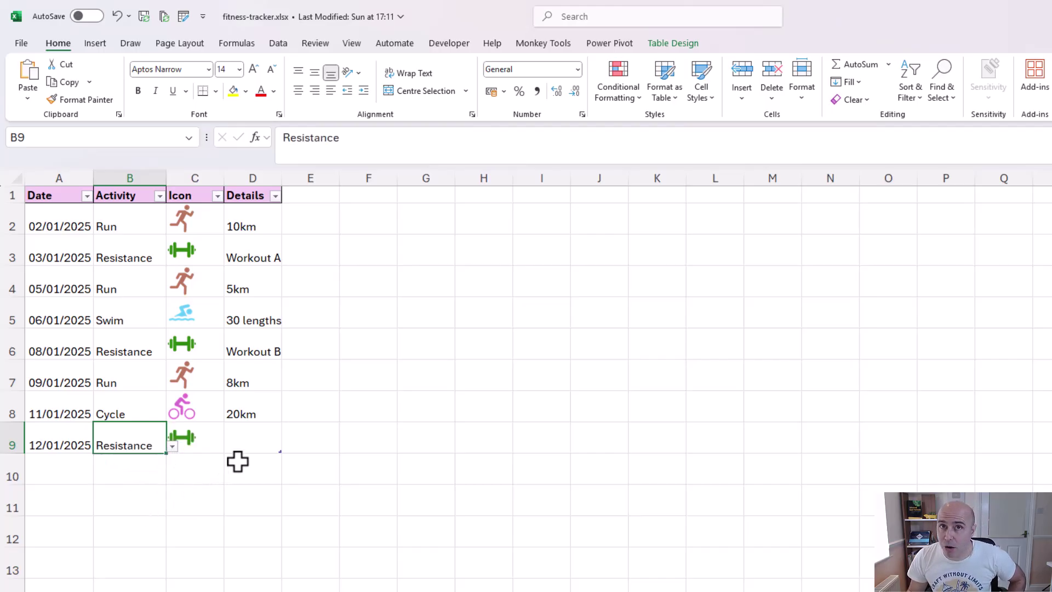
- Enter 'Workout A' as the details of the new Resistance entry
{"action": "left_click", "coordinate": [244, 441]}
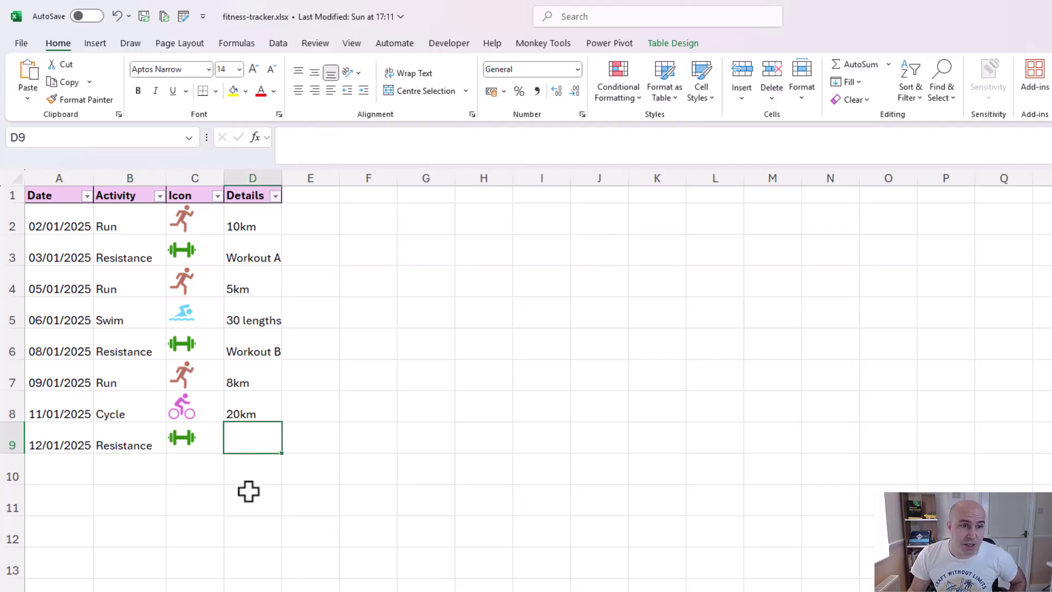
{"action": "type", "text": "Workoput"}
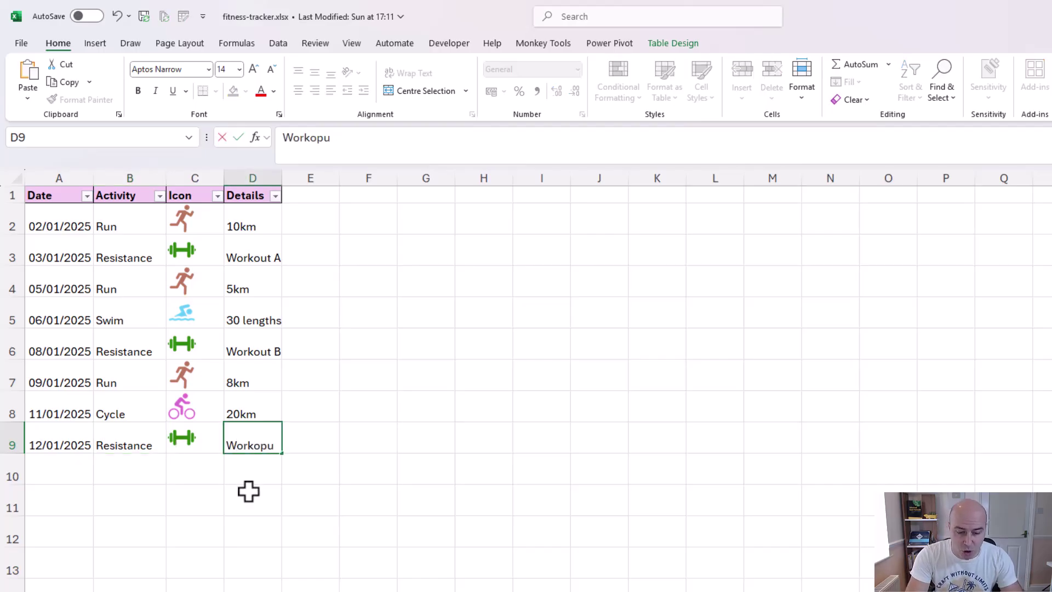
{"action": "key", "text": "BackSpace"}
{"action": "key", "text": "BackSpace"}
{"action": "key", "text": "BackSpace"}
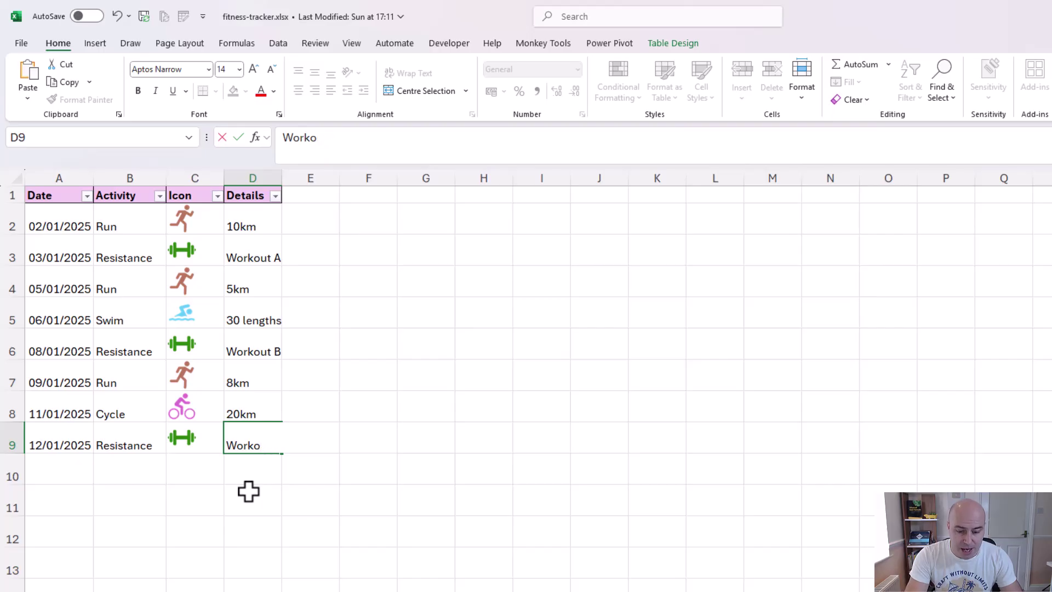
{"action": "type", "text": "ut A"}
{"action": "key", "text": "Up"}
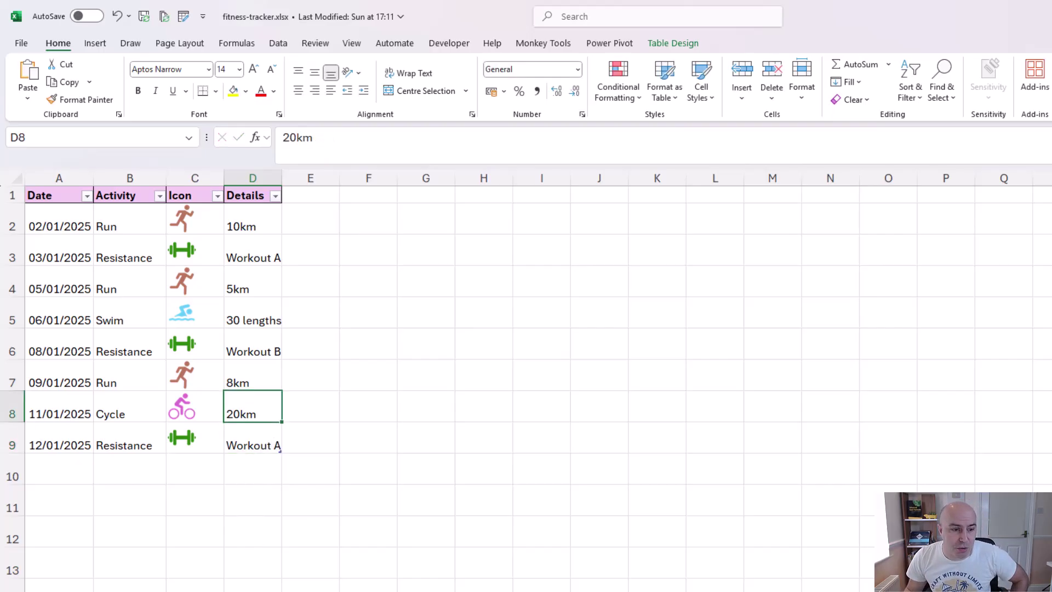
{"action": "key", "text": "ctrl+Page_Down"}
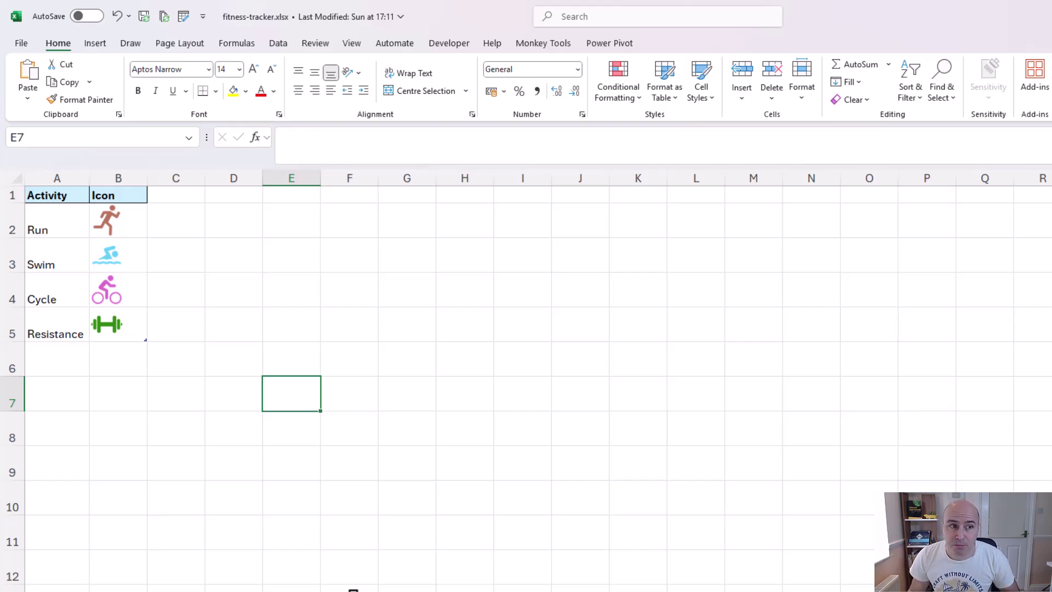
- Add Yoga as a new activity in A6 of the icon lookup table
{"action": "left_click", "coordinate": [76, 364]}
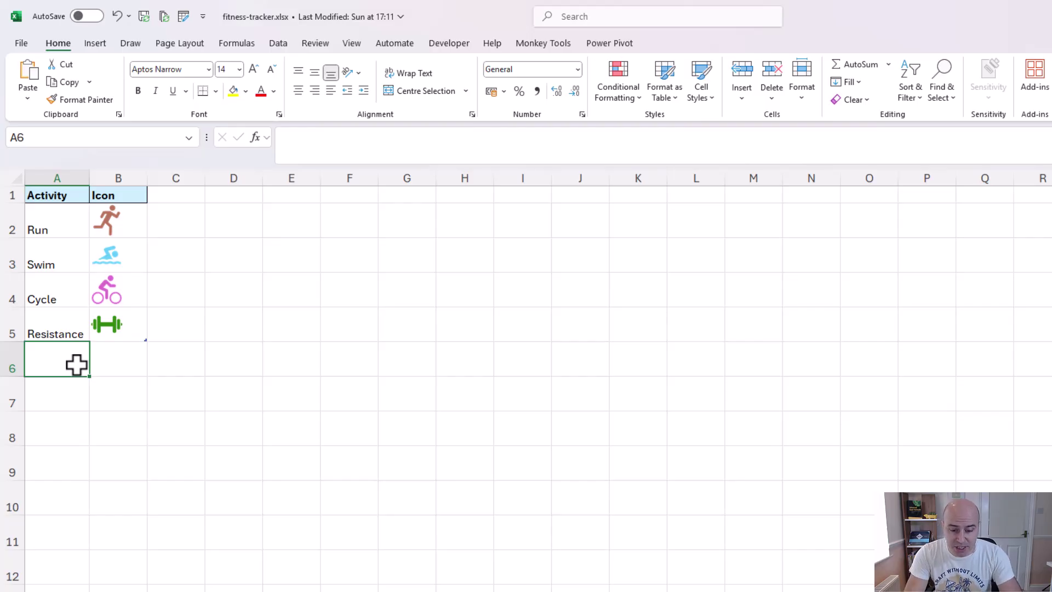
{"action": "type", "text": "Yoga"}
{"action": "key", "text": "Tab"}
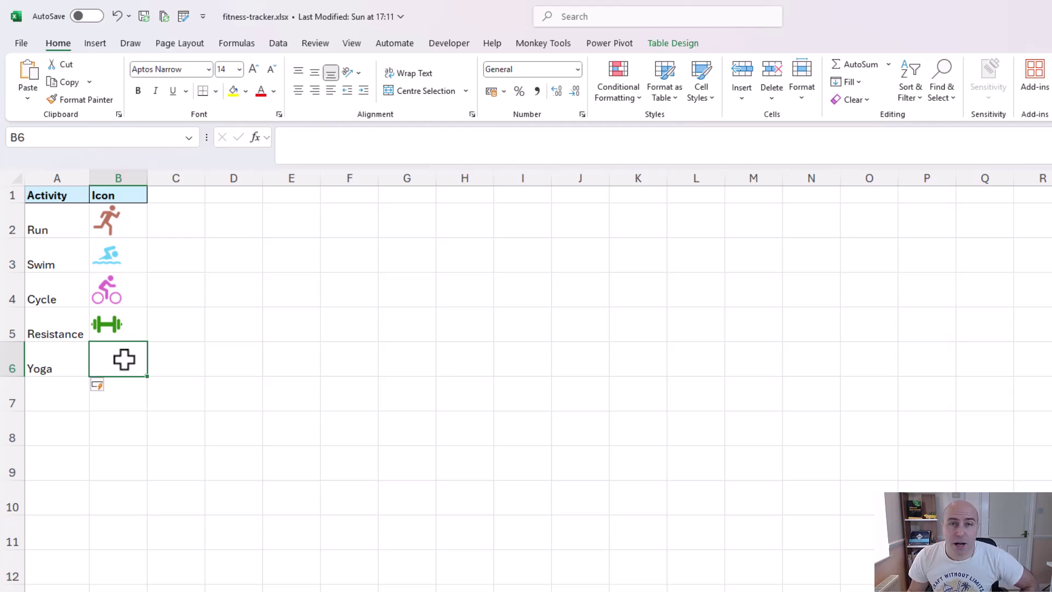
- Insert the first yoga pose icon found by searching the stock icons for 'yoga'
{"action": "left_click", "coordinate": [96, 47]}
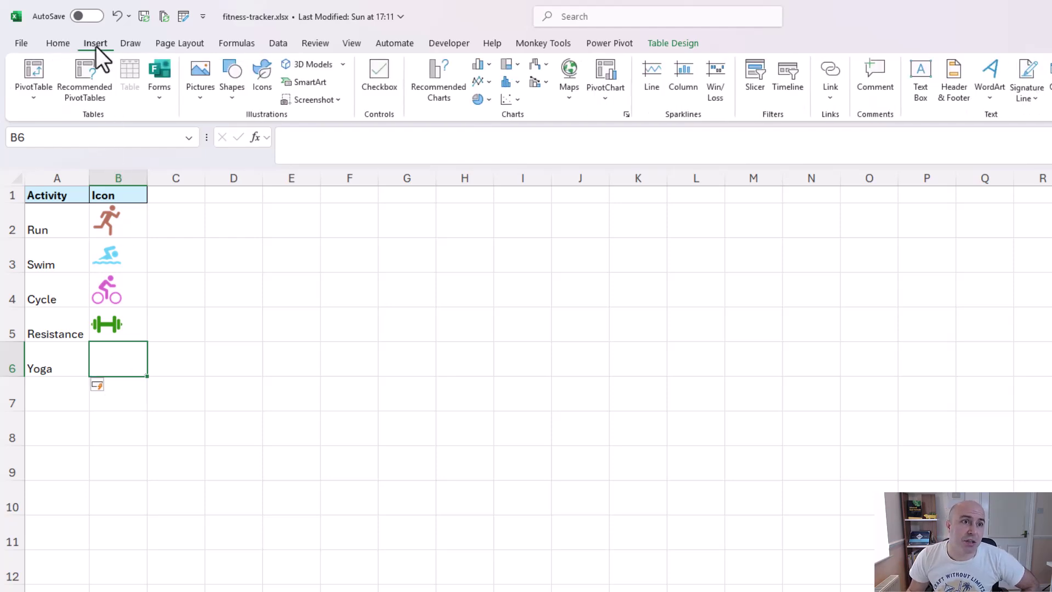
{"action": "left_click", "coordinate": [259, 91]}
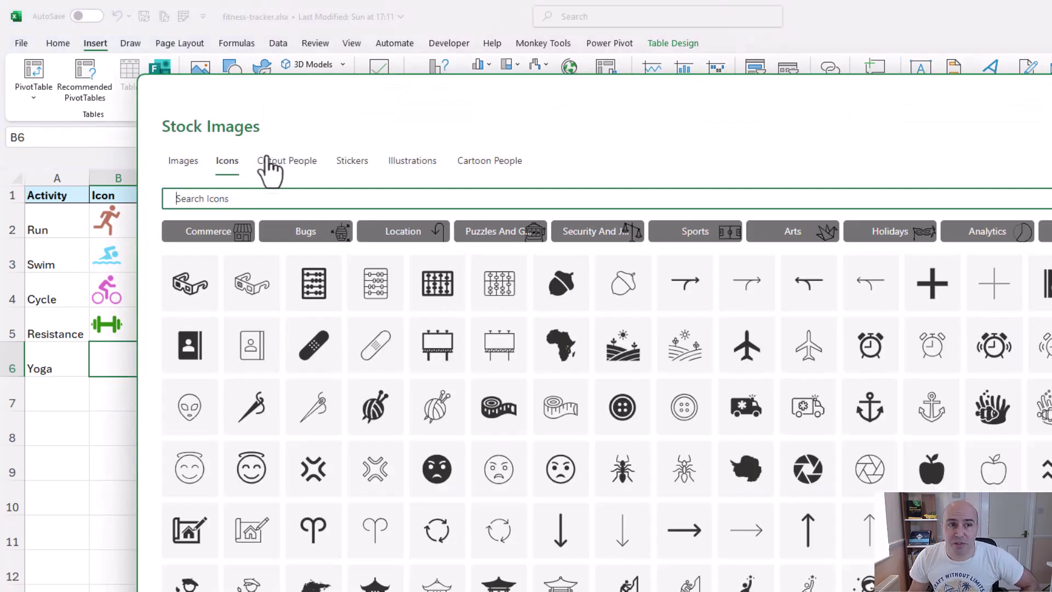
{"action": "type", "text": "yog"}
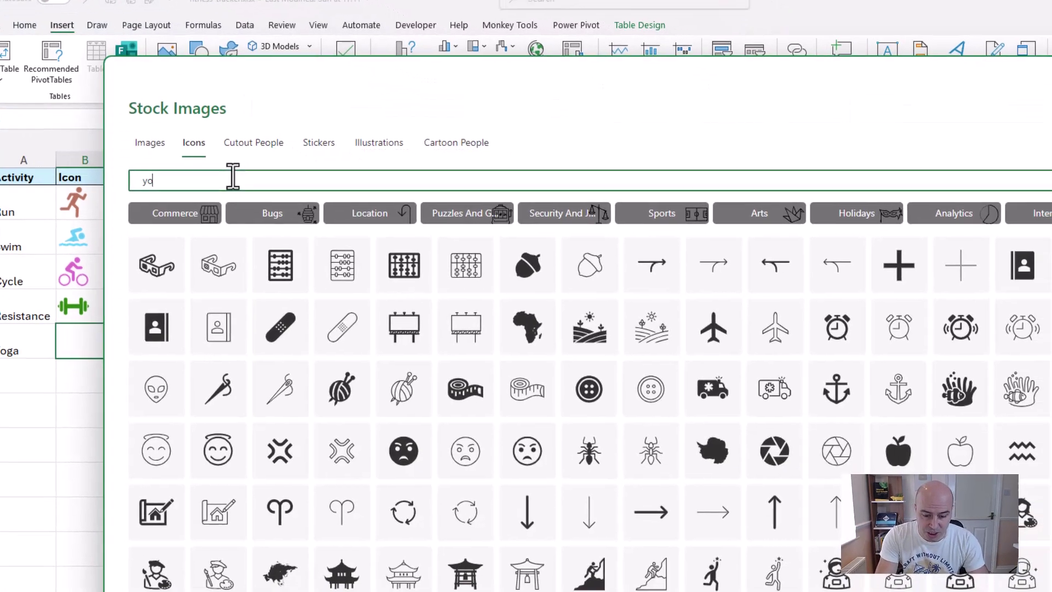
{"action": "type", "text": "a"}
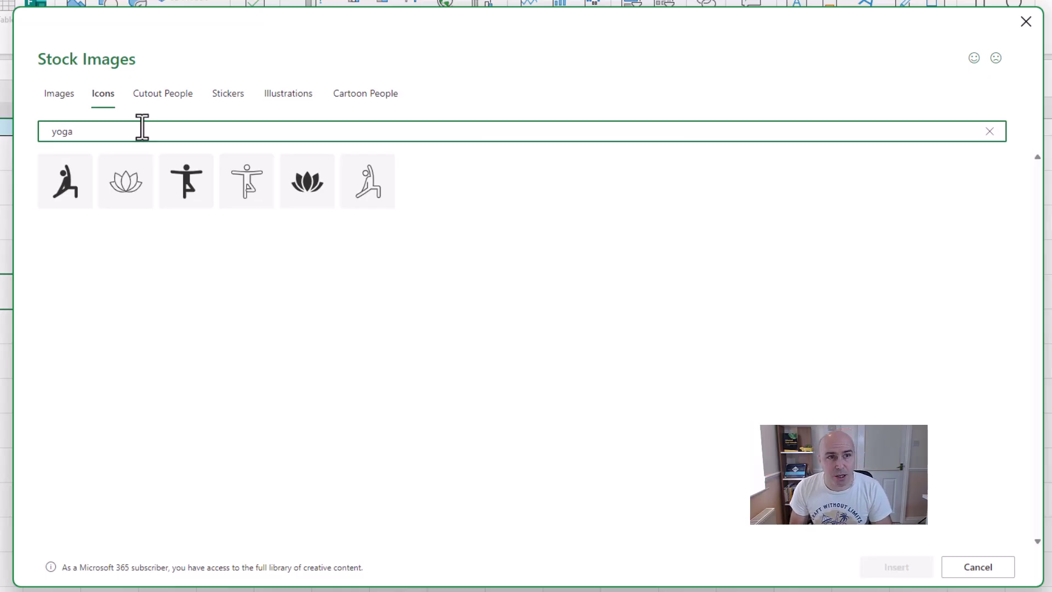
{"action": "left_click", "coordinate": [82, 170]}
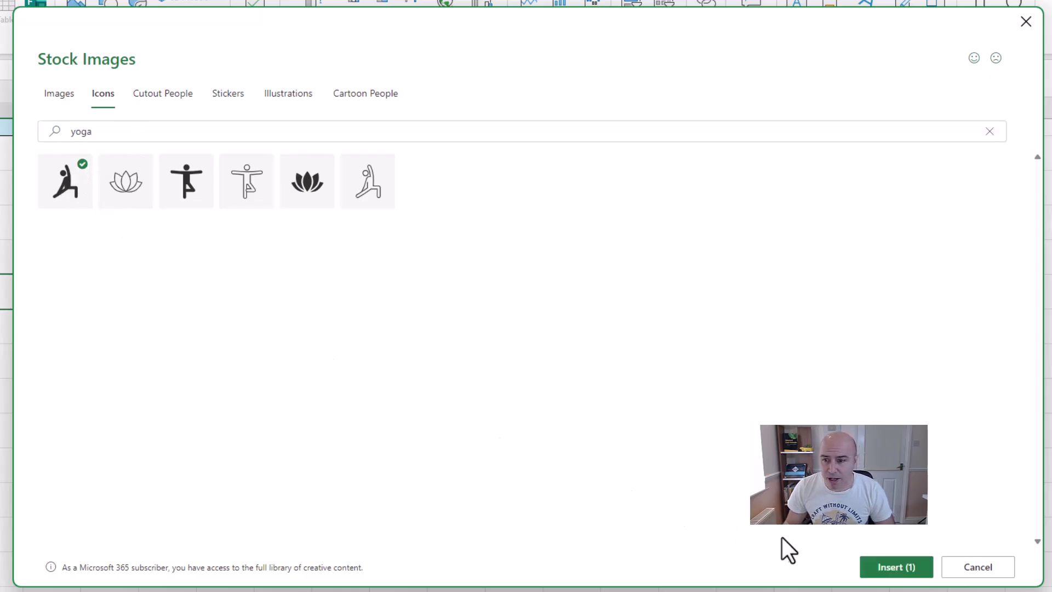
{"action": "left_click", "coordinate": [874, 569]}
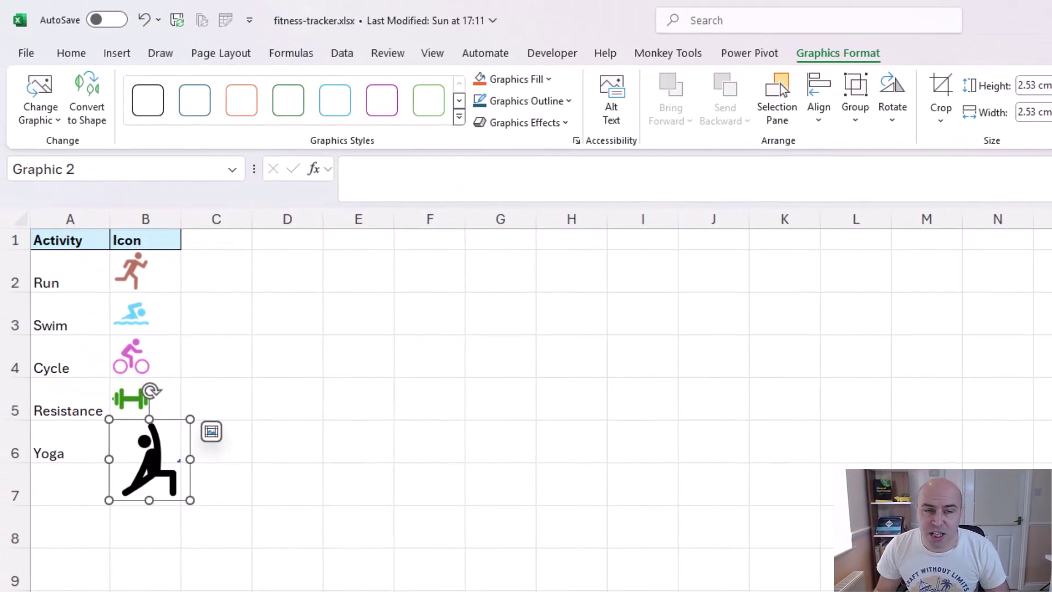
- Fill the Yoga icon with dark blue and move it into cell B6
{"action": "left_click", "coordinate": [546, 84]}
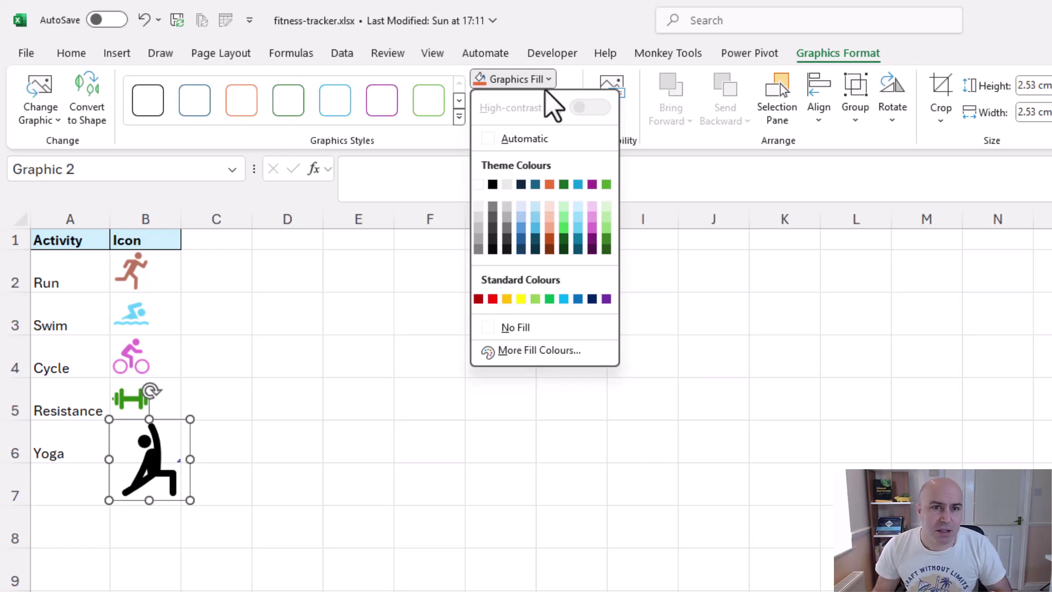
{"action": "left_click", "coordinate": [523, 251]}
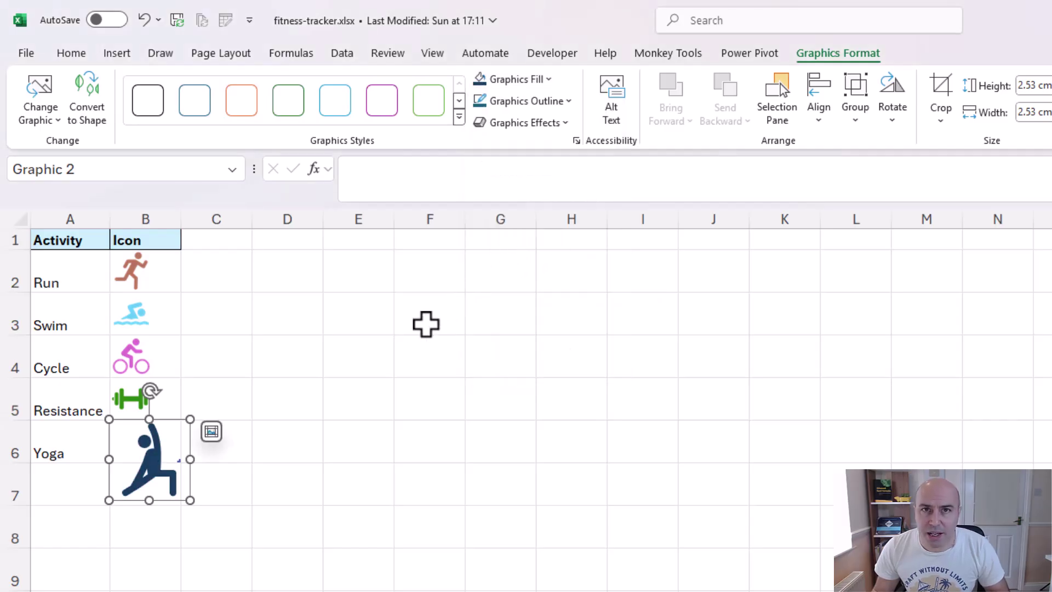
{"action": "left_click", "coordinate": [218, 436]}
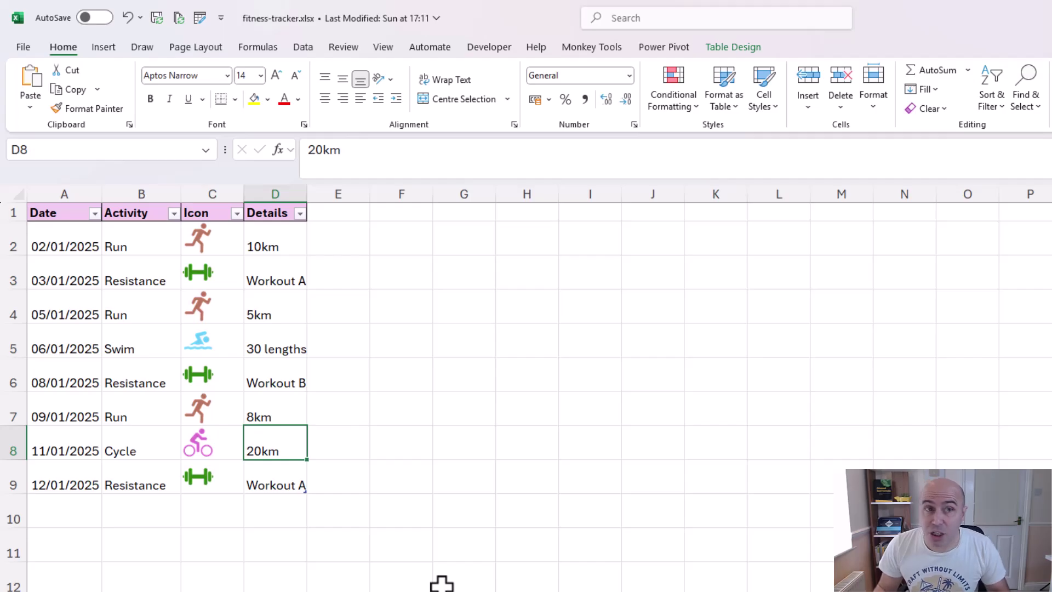
- Log 13/01/2025 in A10 with activity Yoga and details 'Light'
{"action": "left_click", "coordinate": [77, 513]}
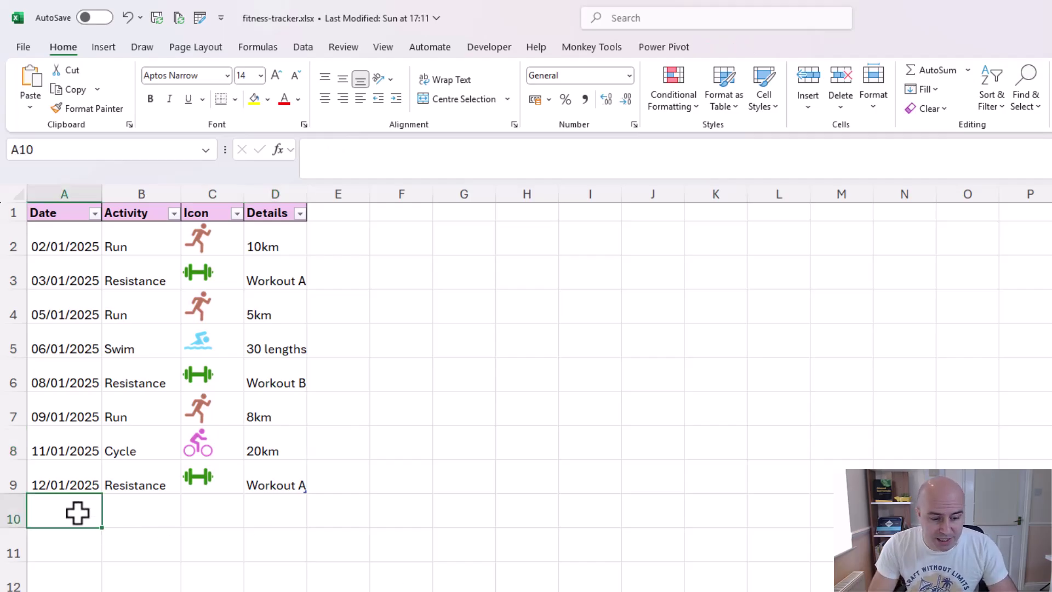
{"action": "type", "text": "13/01/2025"}
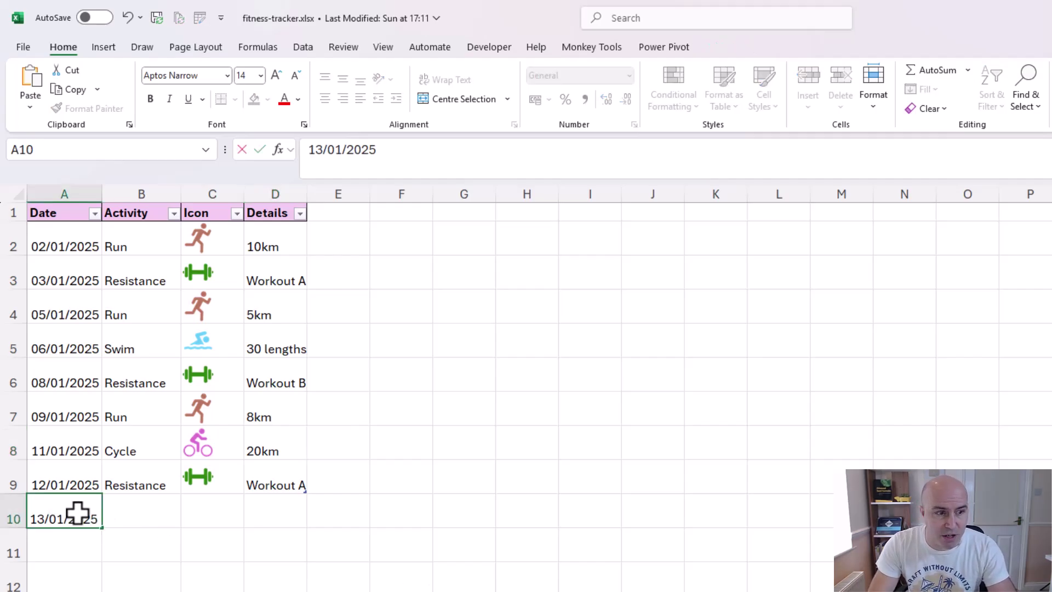
{"action": "key", "text": "Tab"}
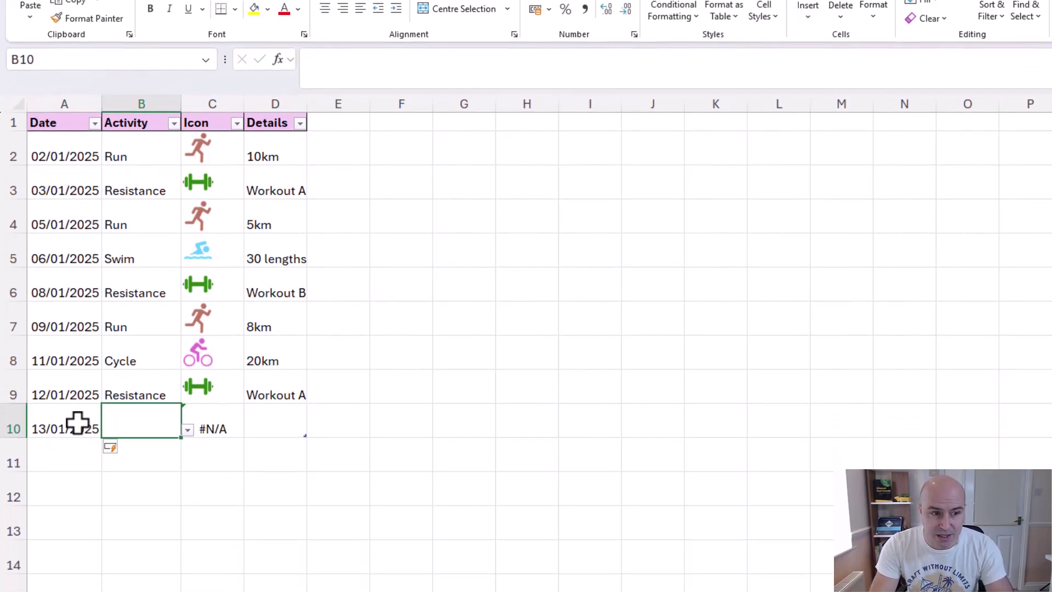
{"action": "left_click", "coordinate": [187, 431]}
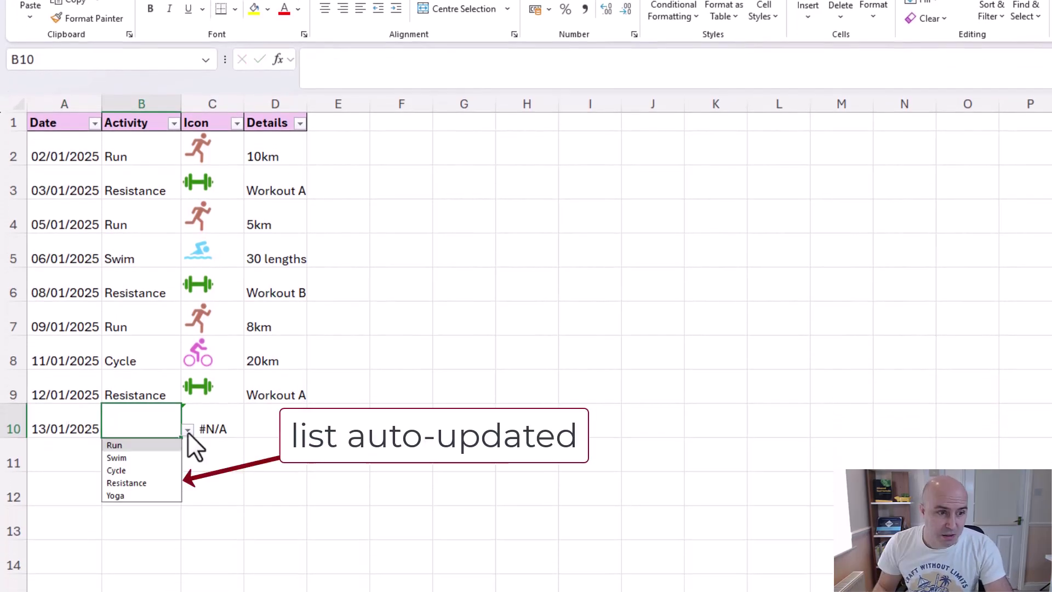
{"action": "left_click", "coordinate": [145, 495]}
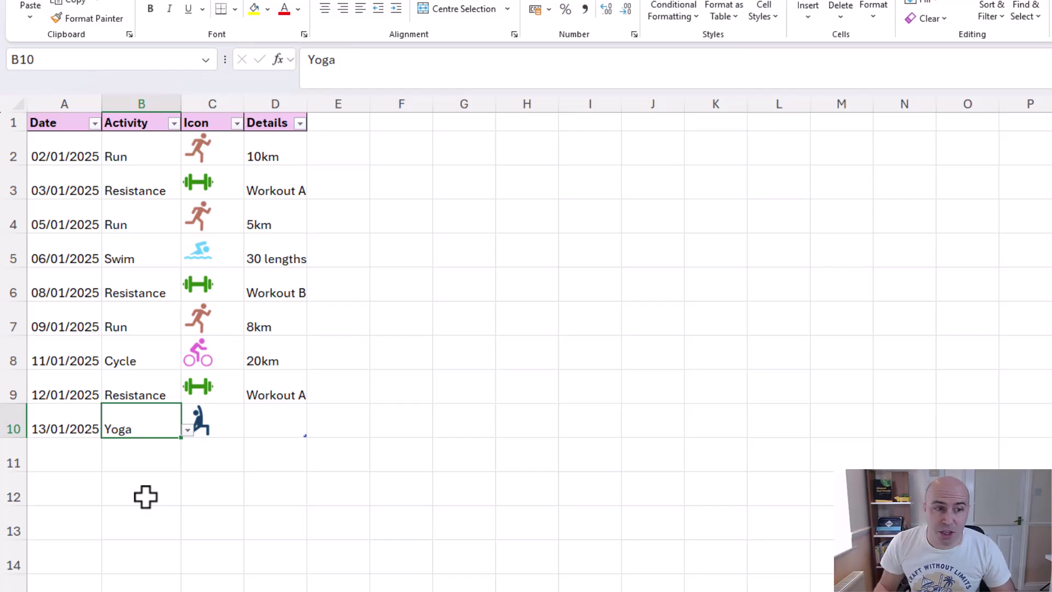
{"action": "left_click", "coordinate": [273, 415]}
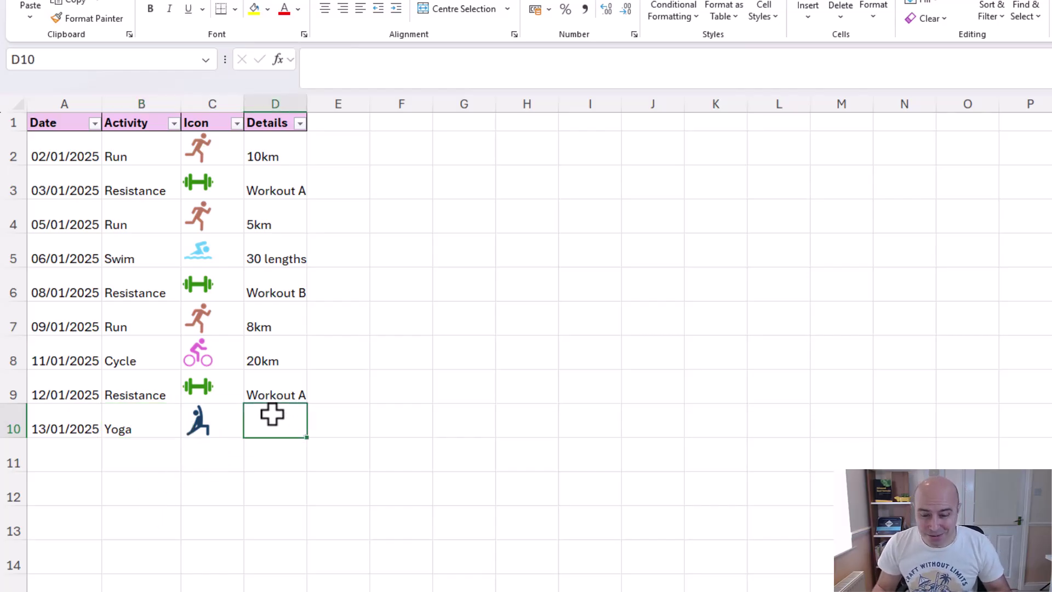
{"action": "type", "text": "Light"}
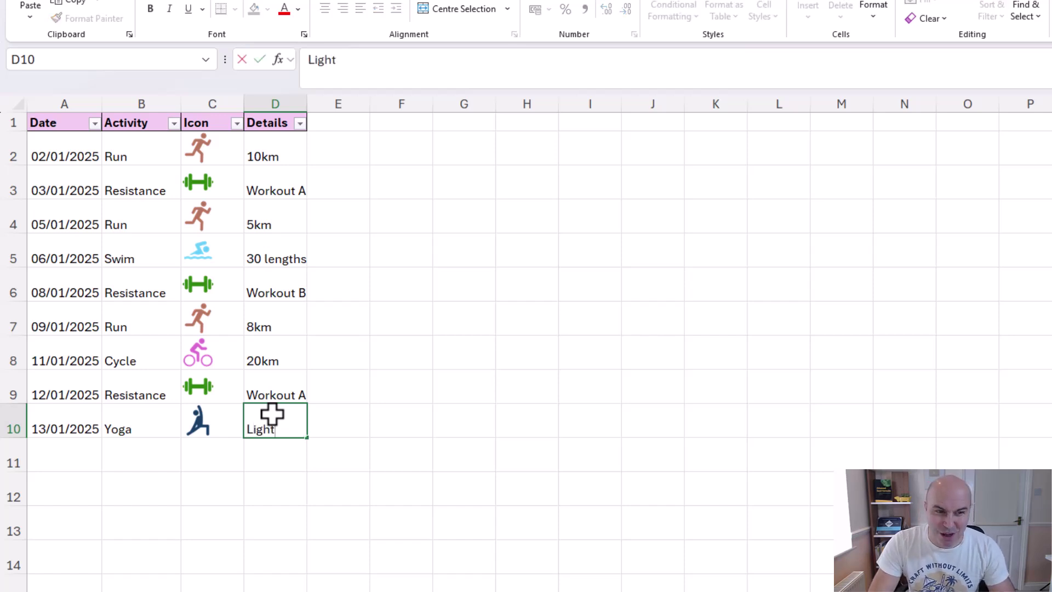
{"action": "key", "text": "Up"}
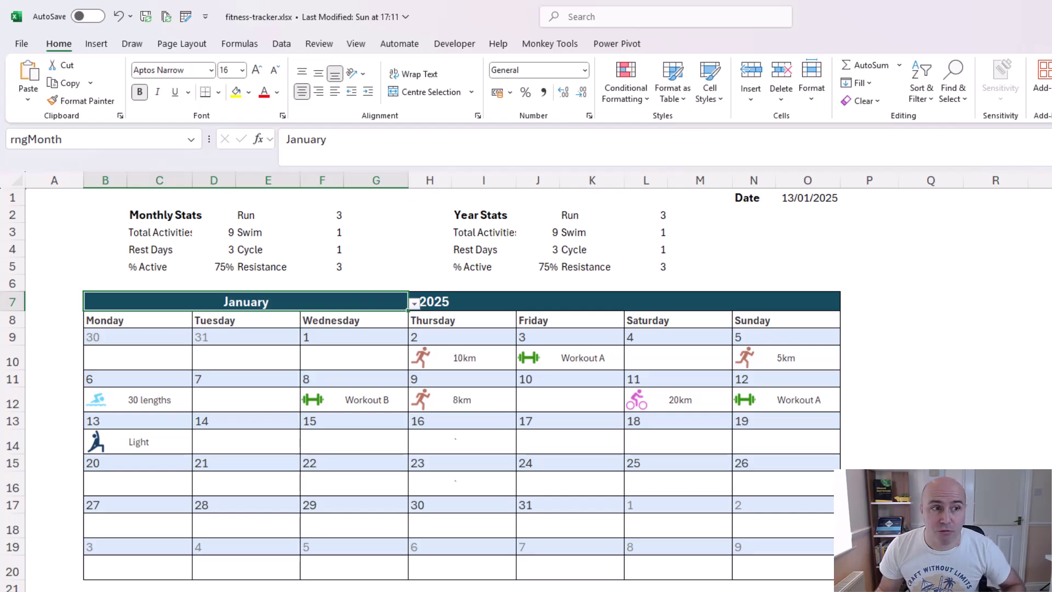
- Insert row 6 and add Yoga to Monthly Stats, filling the F5 count formula down
{"action": "right_click", "coordinate": [11, 285]}
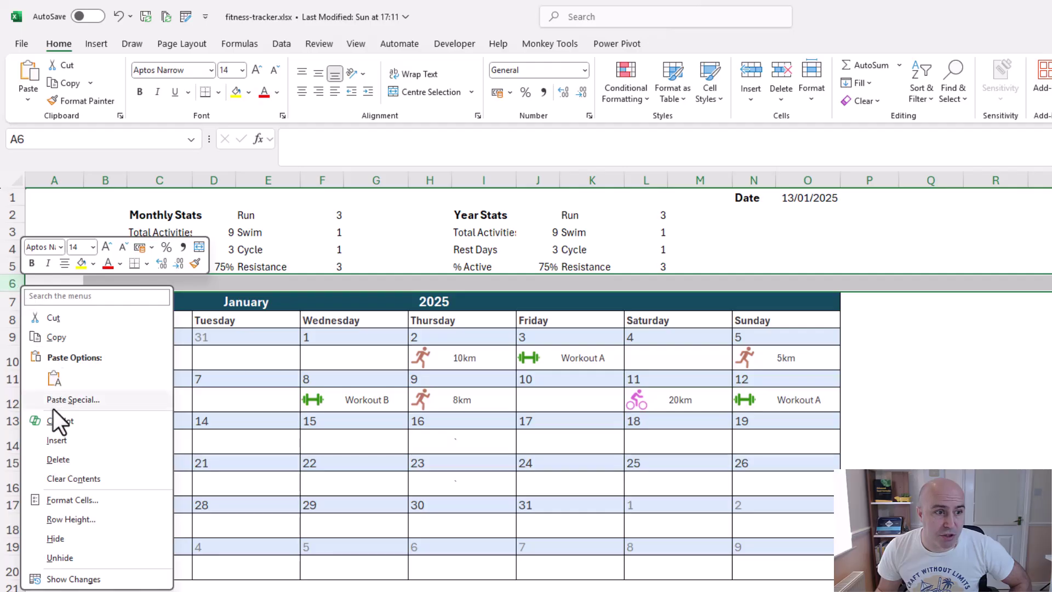
{"action": "left_click", "coordinate": [57, 441]}
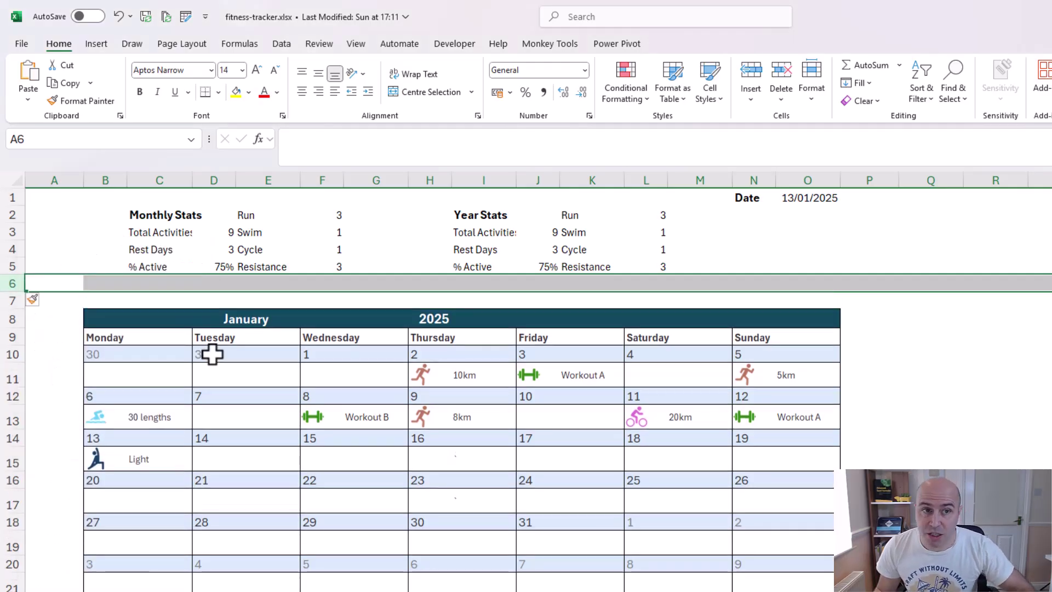
{"action": "left_click", "coordinate": [258, 283]}
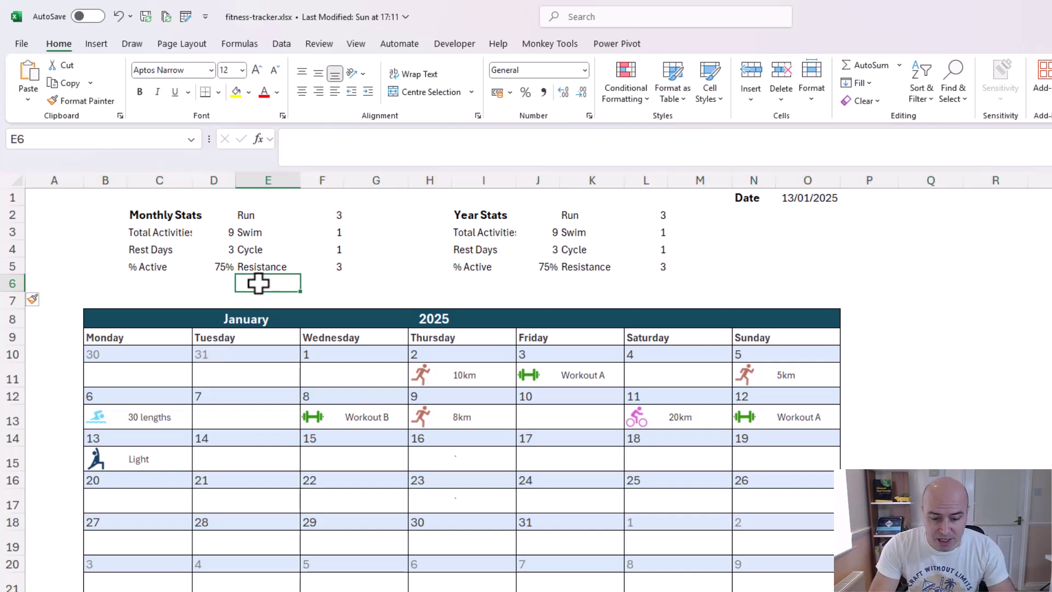
{"action": "type", "text": "Yoga"}
{"action": "key", "text": "Tab"}
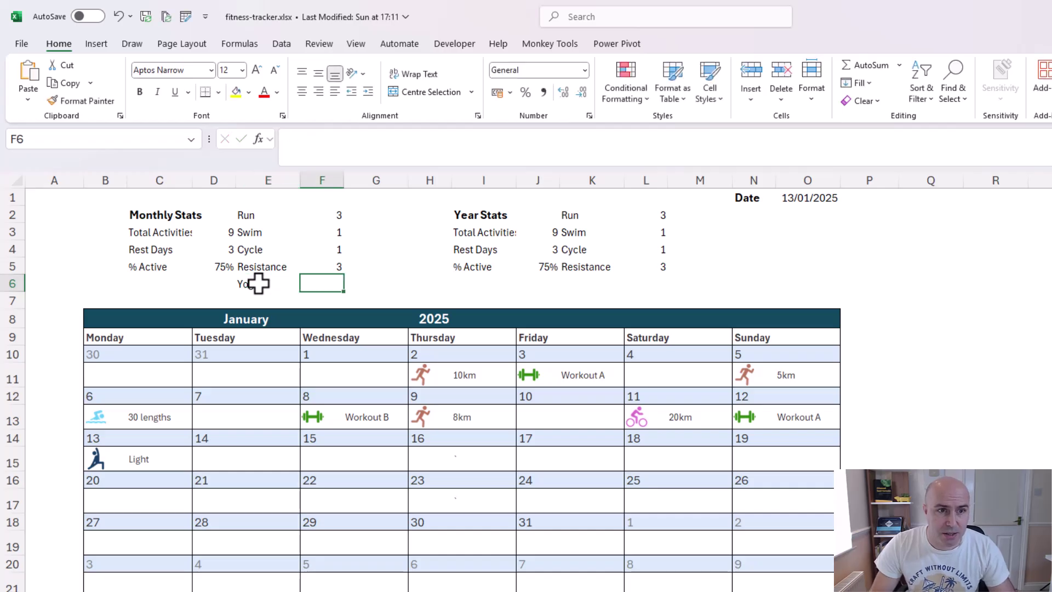
{"action": "left_click", "coordinate": [327, 267]}
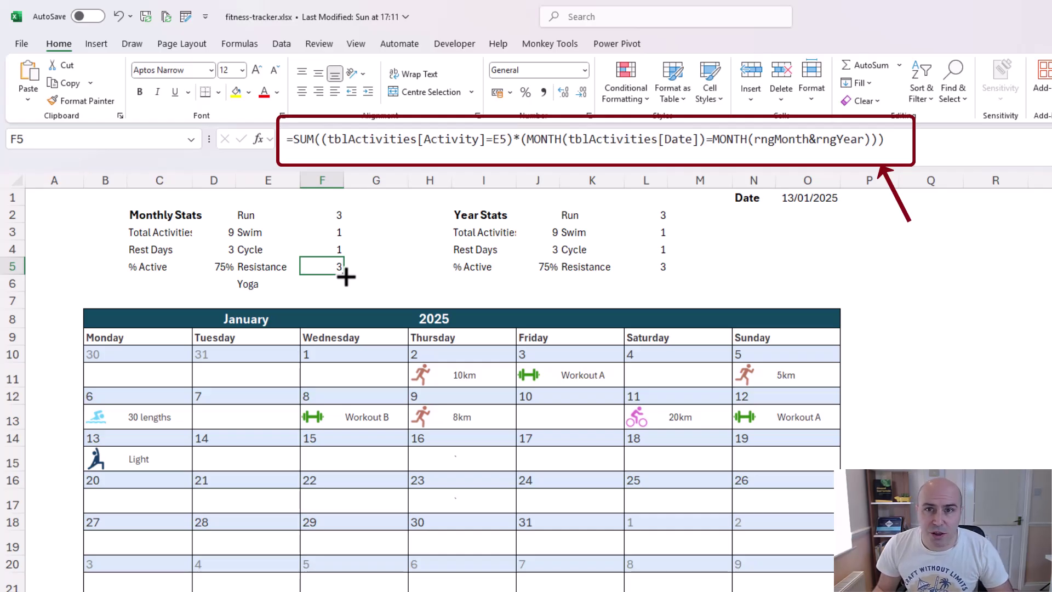
{"action": "left_click_drag", "start_coordinate": [346, 277], "coordinate": [344, 285]}
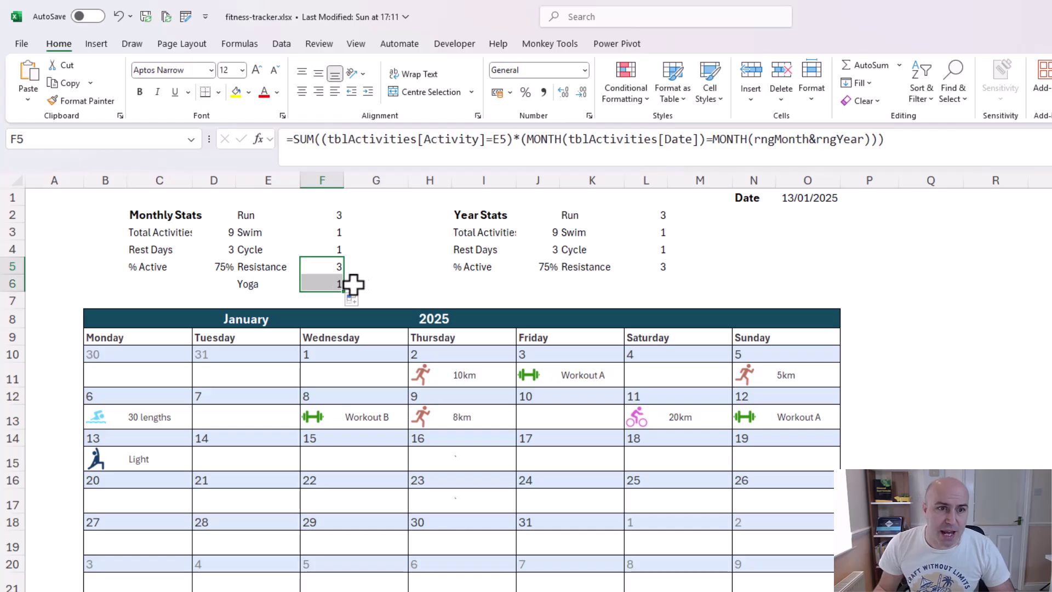
- Label K6 Yoga in Year Stats and fill the L5 count formula down to L6
{"action": "left_click", "coordinate": [573, 281]}
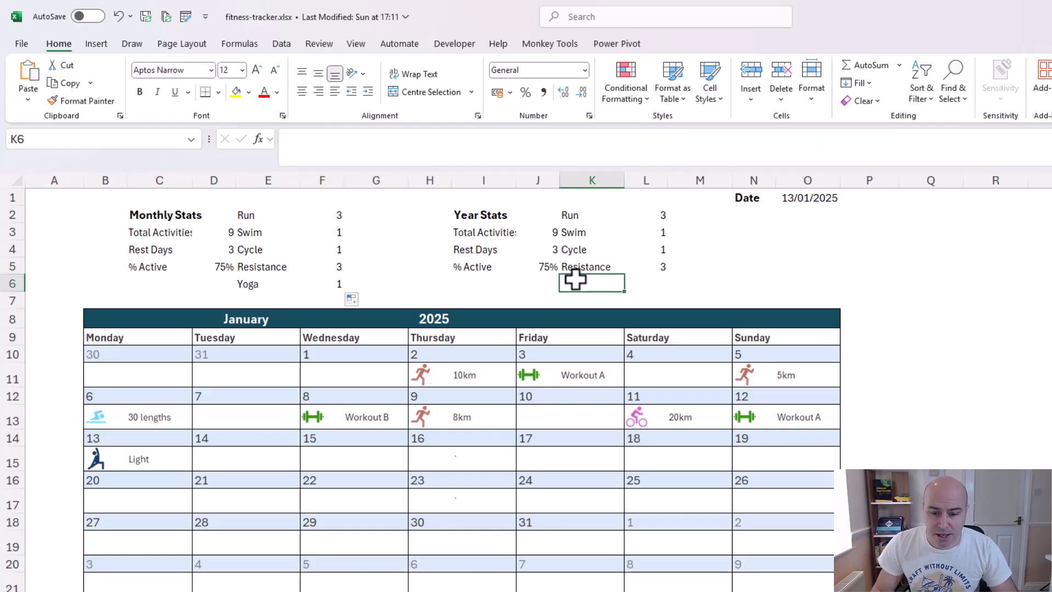
{"action": "type", "text": "Yoga"}
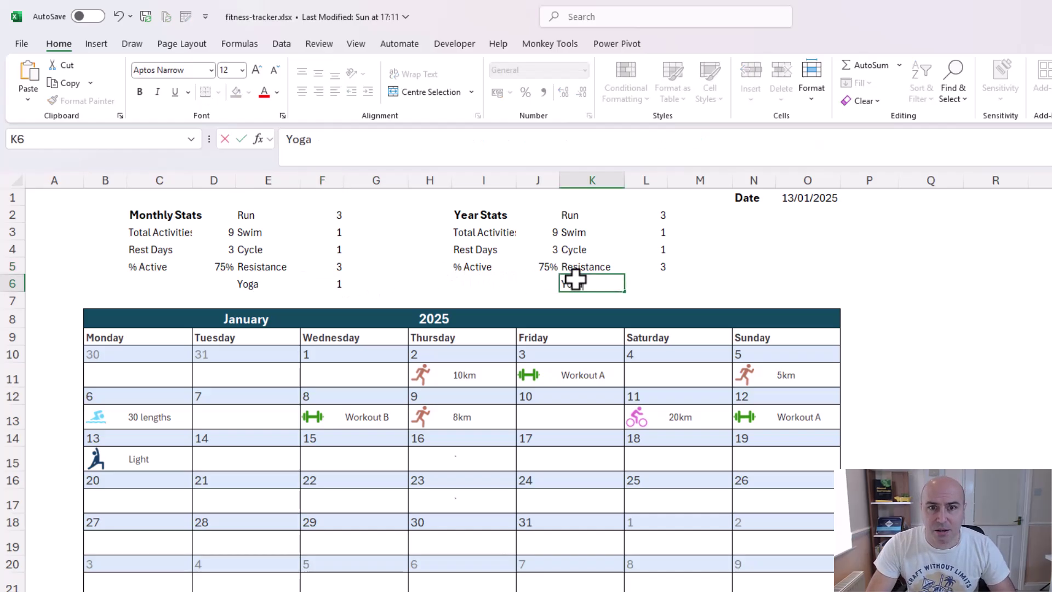
{"action": "left_click", "coordinate": [649, 264]}
{"action": "left_click_drag", "start_coordinate": [668, 275], "coordinate": [673, 297]}
{"action": "left_click", "coordinate": [661, 247]}
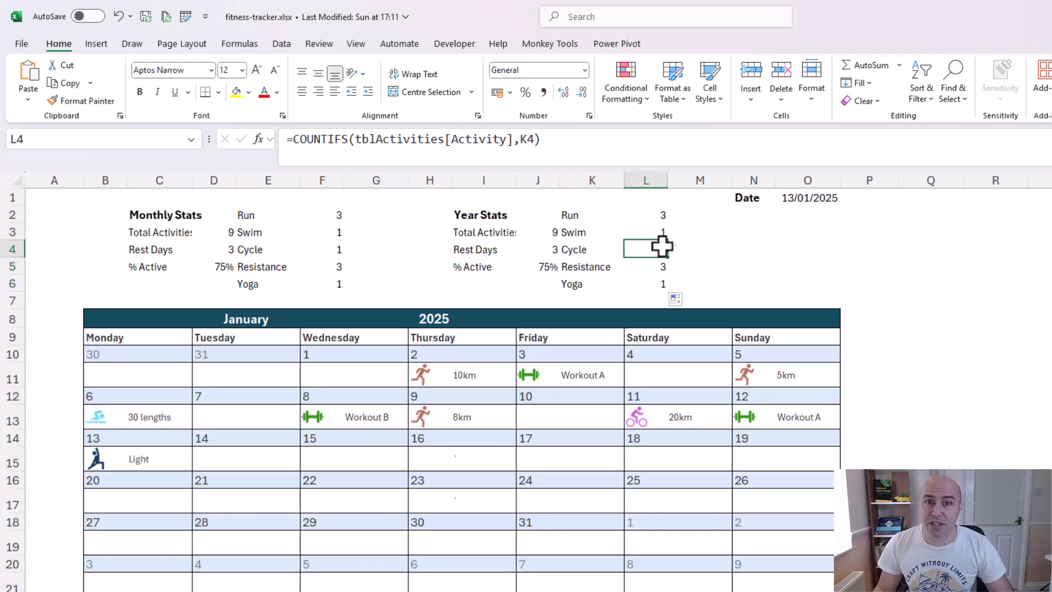
{"action": "key", "text": "Up"}
{"action": "key", "text": "Up"}
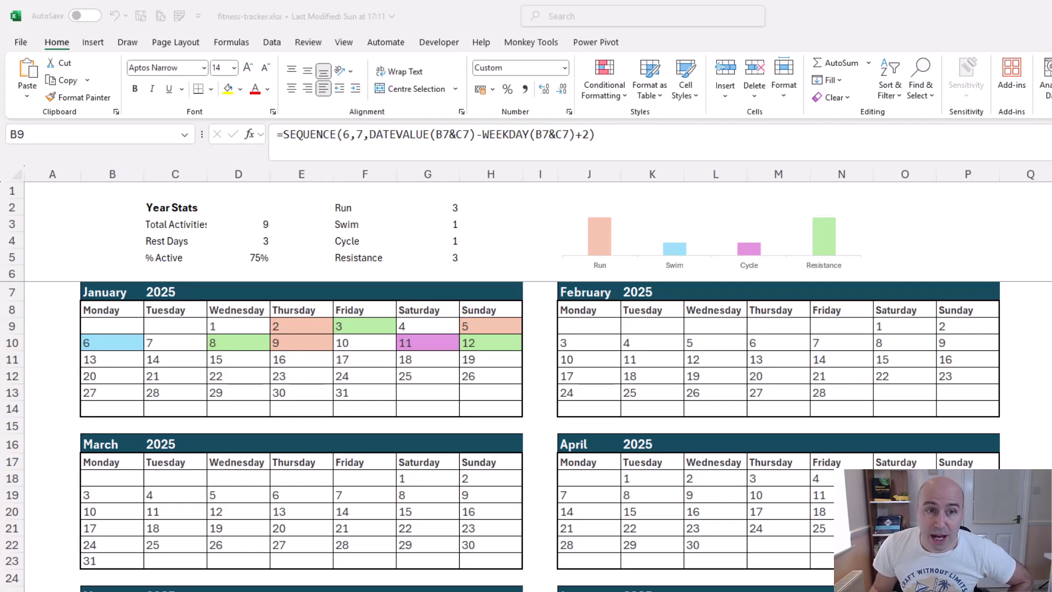
- Insert row 6 on the year sheet, label F6 Yoga and fill the COUNTIFS count into G6
{"action": "left_click", "coordinate": [10, 274]}
{"action": "right_click", "coordinate": [10, 276]}
{"action": "left_click", "coordinate": [65, 404]}
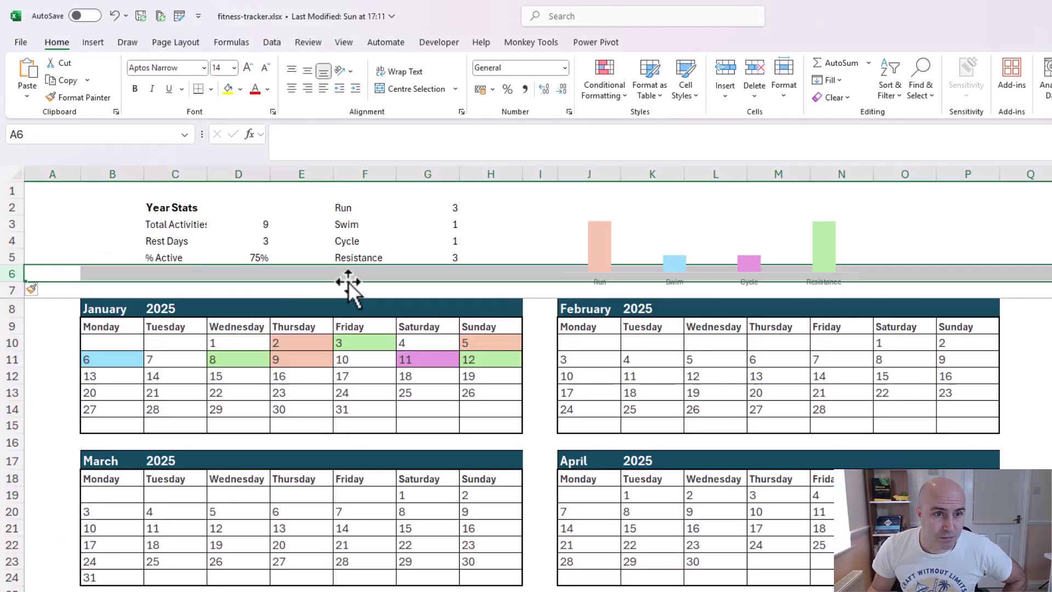
{"action": "left_click", "coordinate": [384, 280]}
{"action": "type", "text": "Yoga"}
{"action": "key", "text": "Tab"}
{"action": "left_click", "coordinate": [449, 261]}
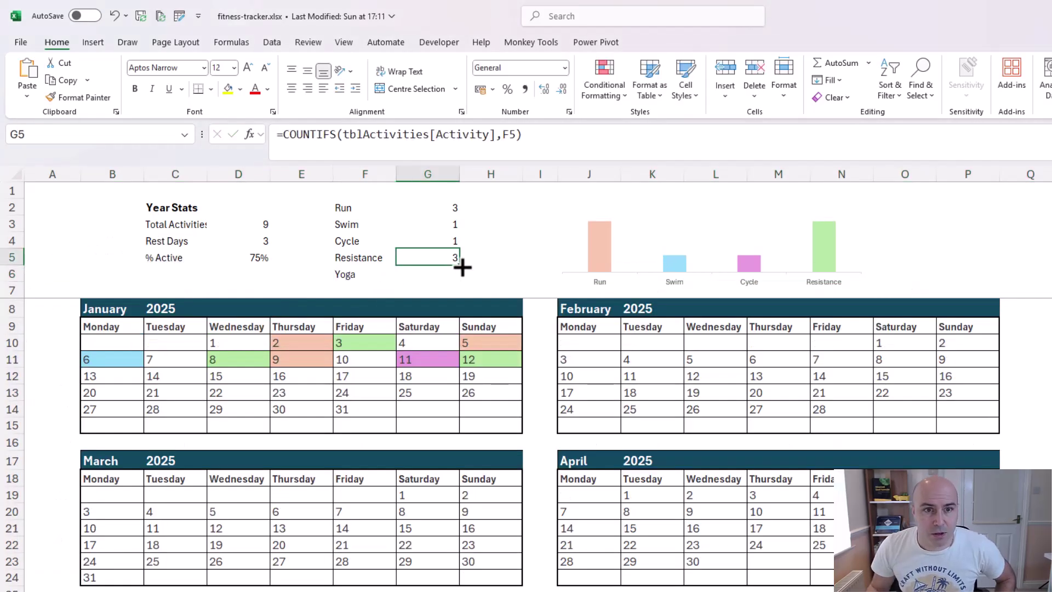
{"action": "left_click_drag", "start_coordinate": [459, 266], "coordinate": [462, 281]}
{"action": "key", "text": "Up"}
{"action": "key", "text": "Up"}
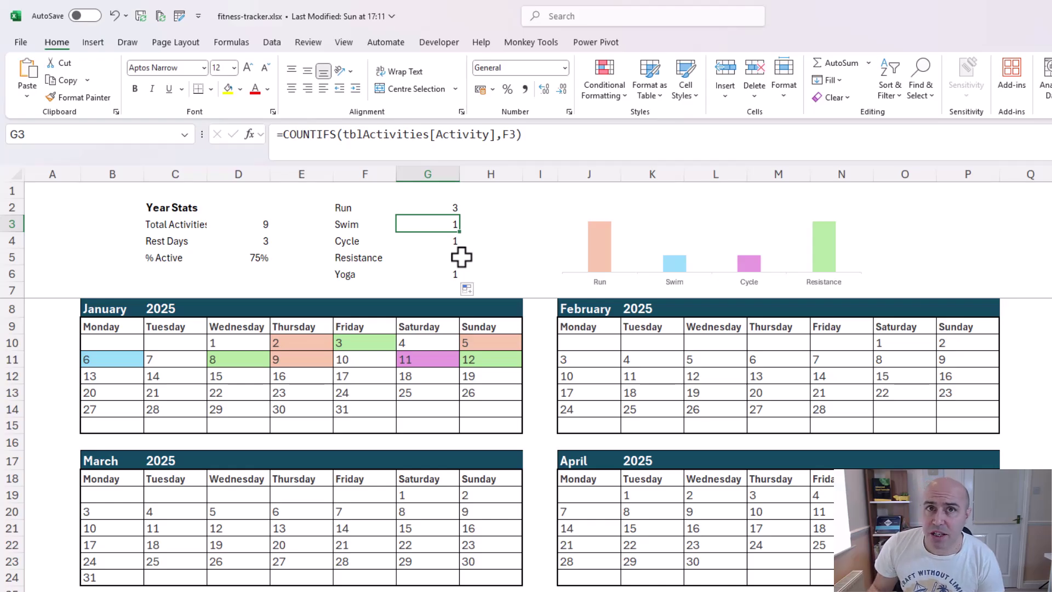
{"action": "left_click", "coordinate": [439, 207]}
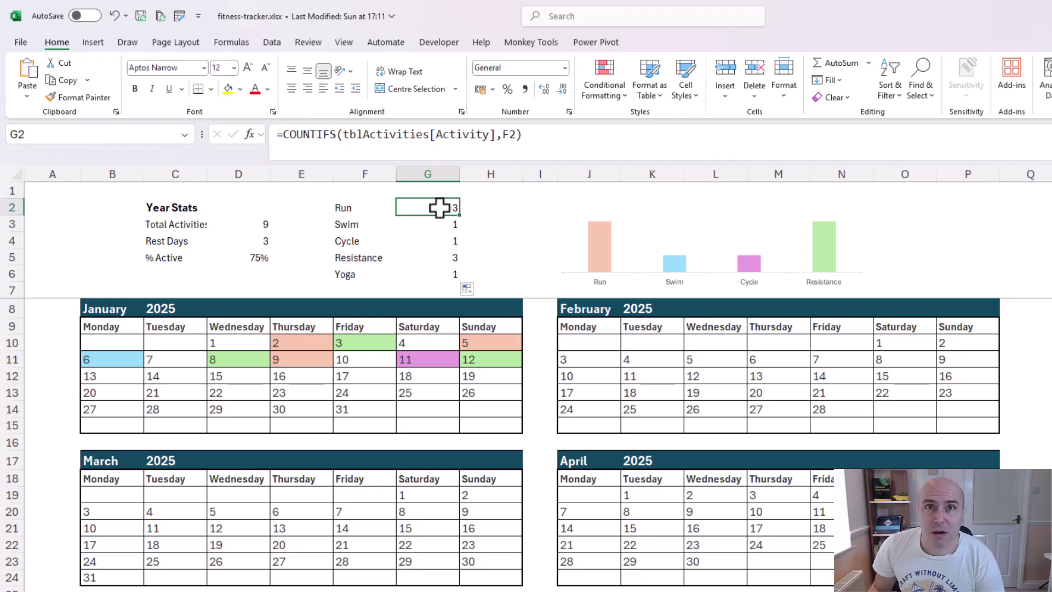
- Select the activity chart and drag its data range down to include the Yoga row
{"action": "left_click", "coordinate": [617, 202]}
{"action": "left_click", "coordinate": [630, 205]}
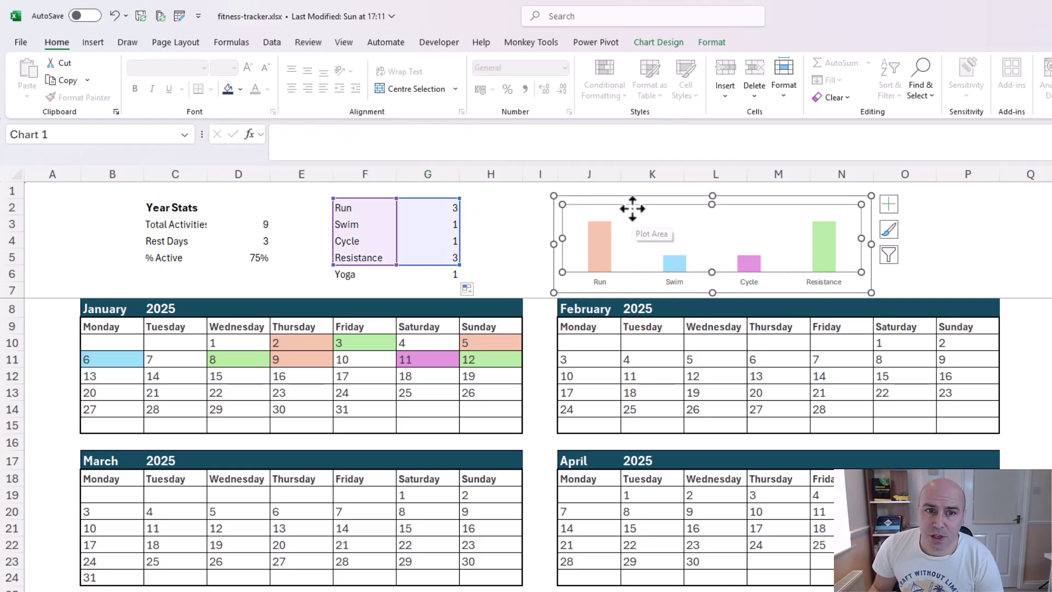
{"action": "left_click_drag", "start_coordinate": [460, 265], "coordinate": [461, 283]}
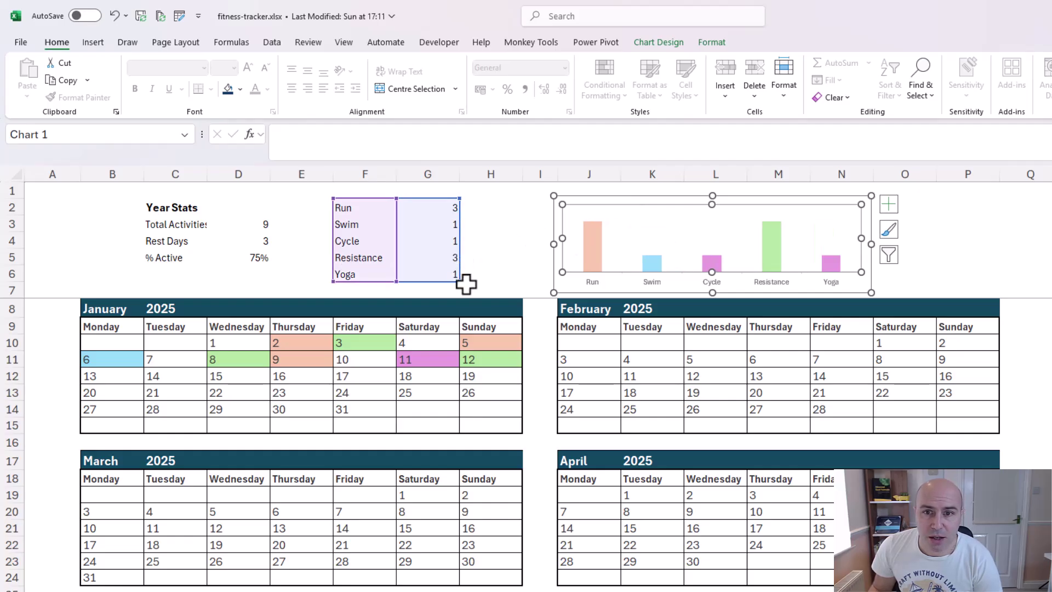
{"action": "mouse_move", "coordinate": [829, 267]}
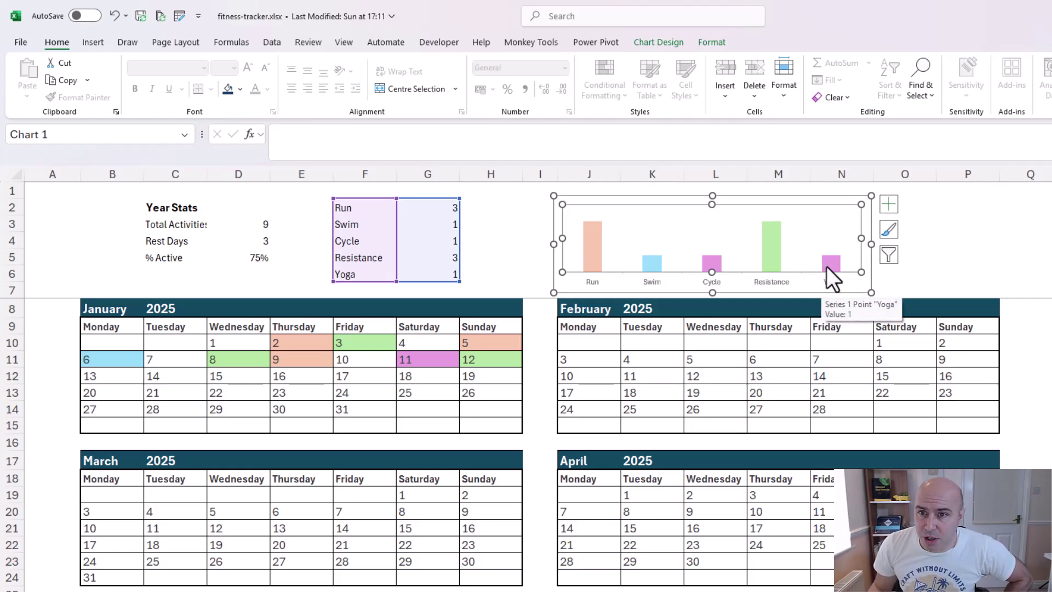
- Fill only the chart's Yoga bar with Dark Teal
{"action": "left_click", "coordinate": [828, 268]}
{"action": "left_click", "coordinate": [828, 266]}
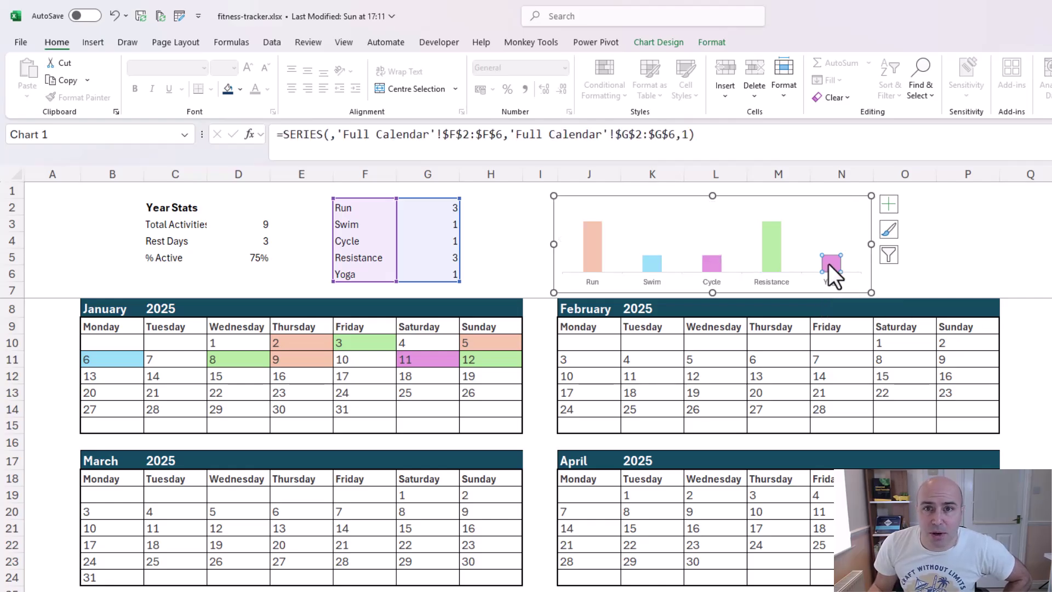
{"action": "right_click", "coordinate": [828, 264]}
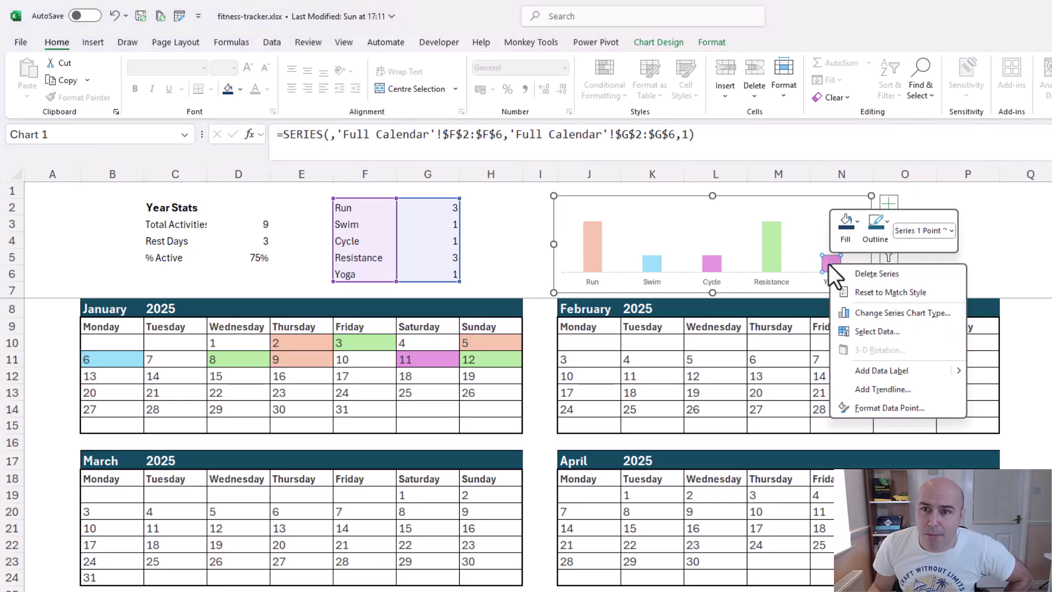
{"action": "left_click", "coordinate": [854, 233]}
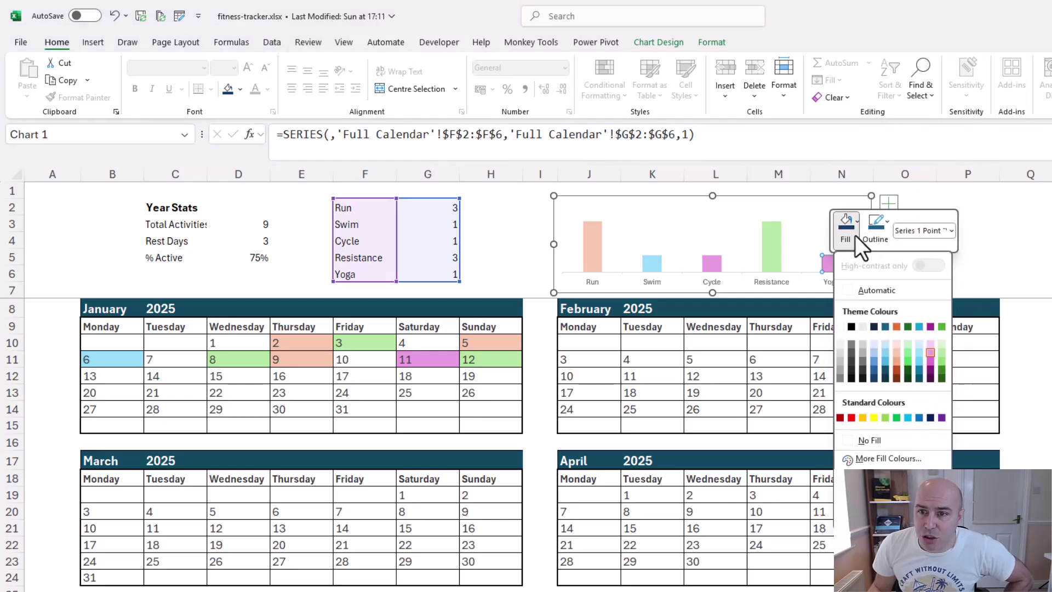
{"action": "left_click", "coordinate": [886, 379]}
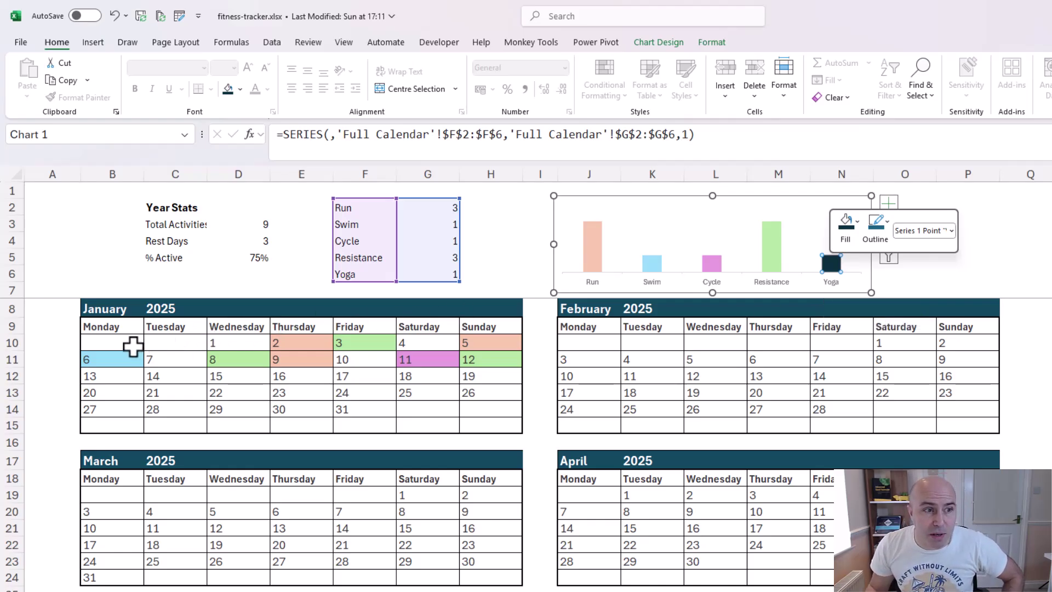
- Deselect the chart by selecting cell B10, then bring up the Formulas ribbon
{"action": "left_click", "coordinate": [133, 345]}
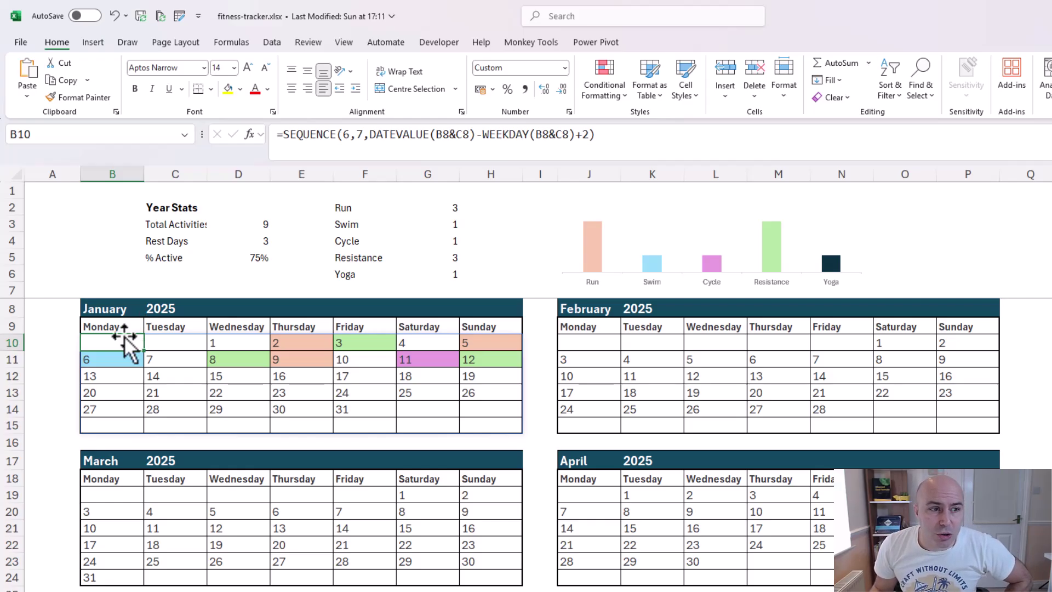
{"action": "left_click", "coordinate": [232, 39]}
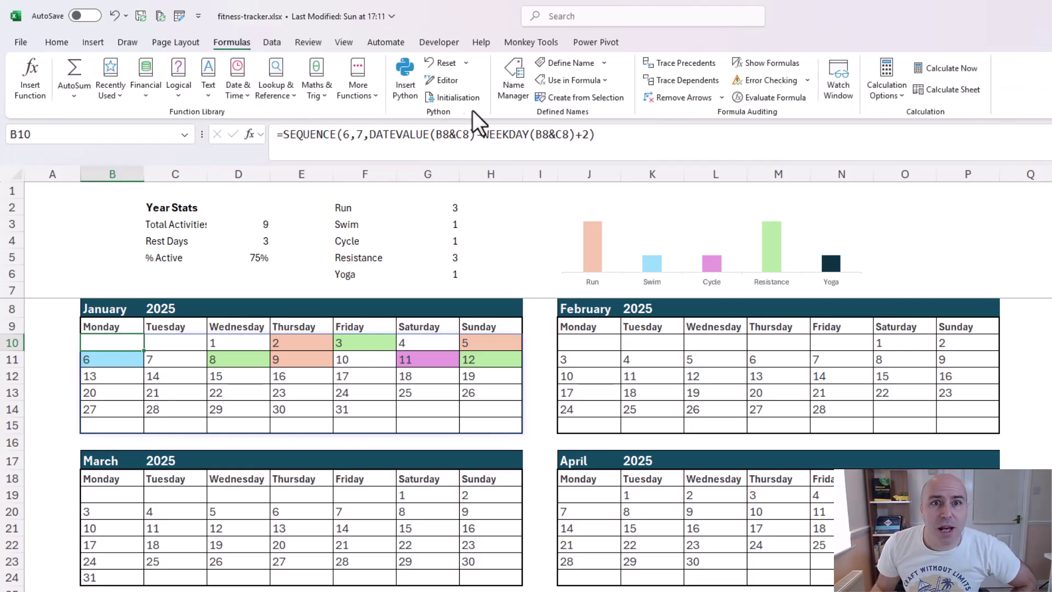
- In Name Manager, copy the fxCycle name's formula
{"action": "left_click", "coordinate": [507, 100]}
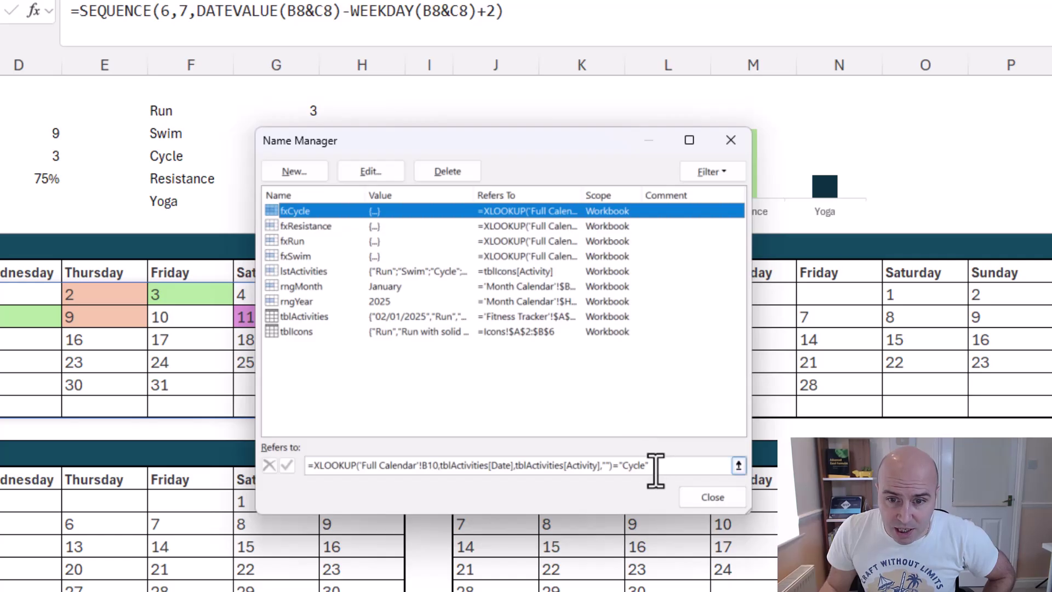
{"action": "left_click_drag", "start_coordinate": [656, 469], "coordinate": [306, 467]}
{"action": "right_click", "coordinate": [322, 467]}
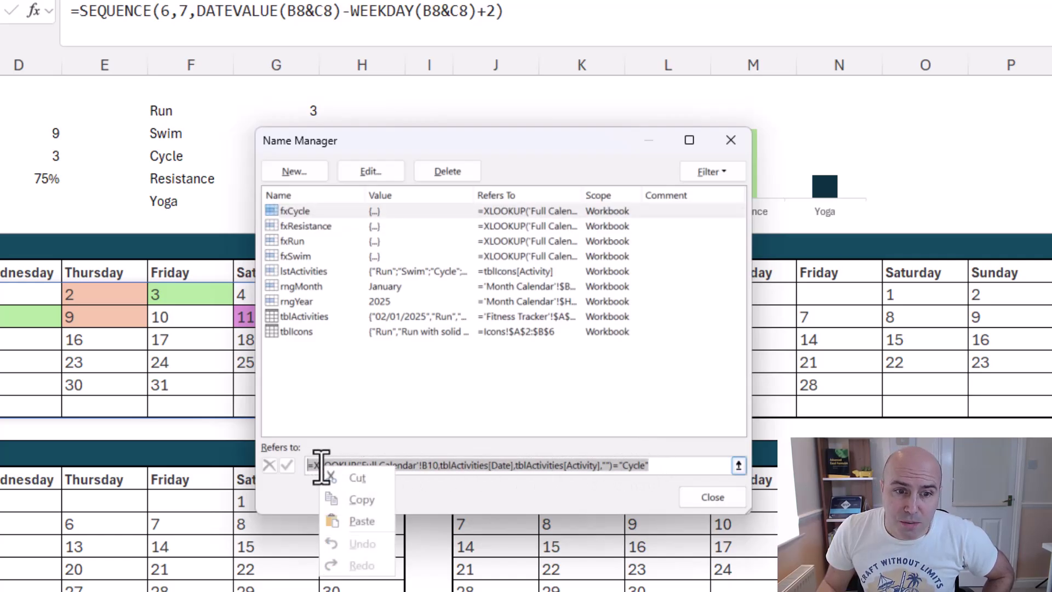
{"action": "left_click", "coordinate": [354, 502]}
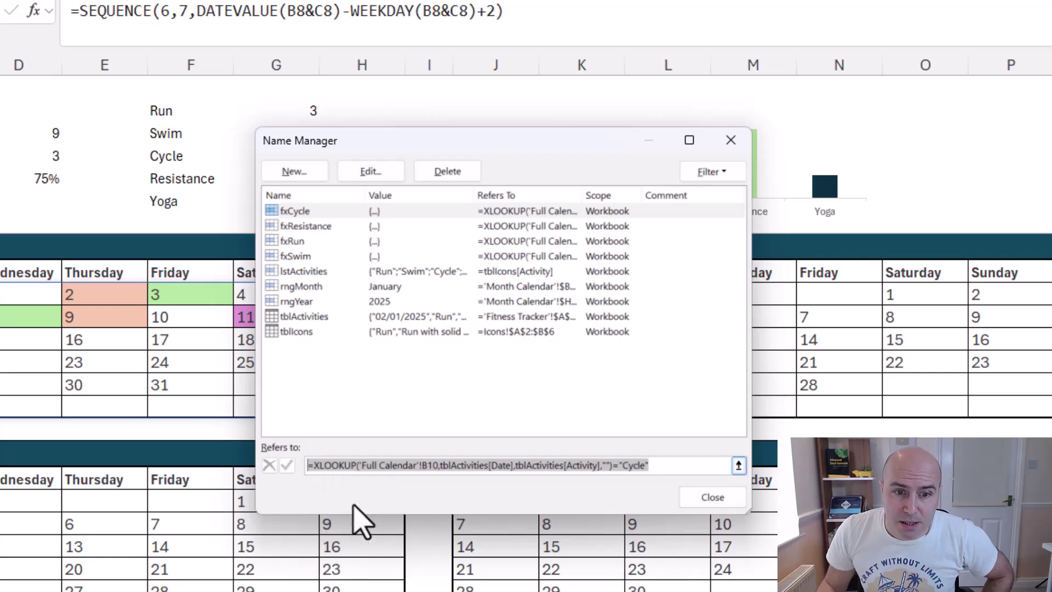
- Define a new name fxYoga using the pasted formula with 'Cycle' replaced by 'Yoga'
{"action": "left_click", "coordinate": [293, 178]}
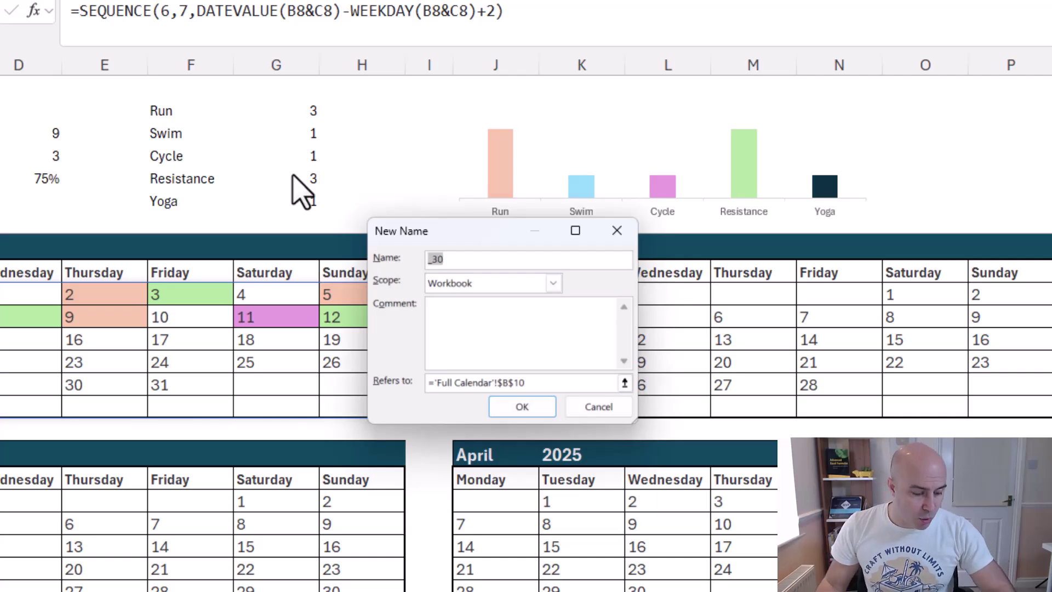
{"action": "type", "text": "fxxx"}
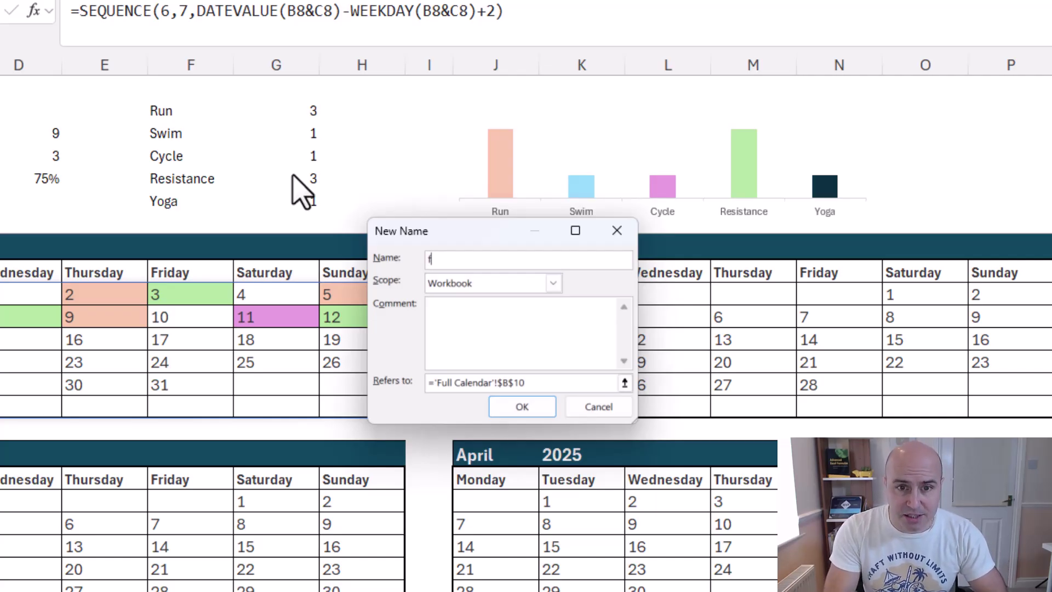
{"action": "key", "text": "BackSpace"}
{"action": "key", "text": "BackSpace"}
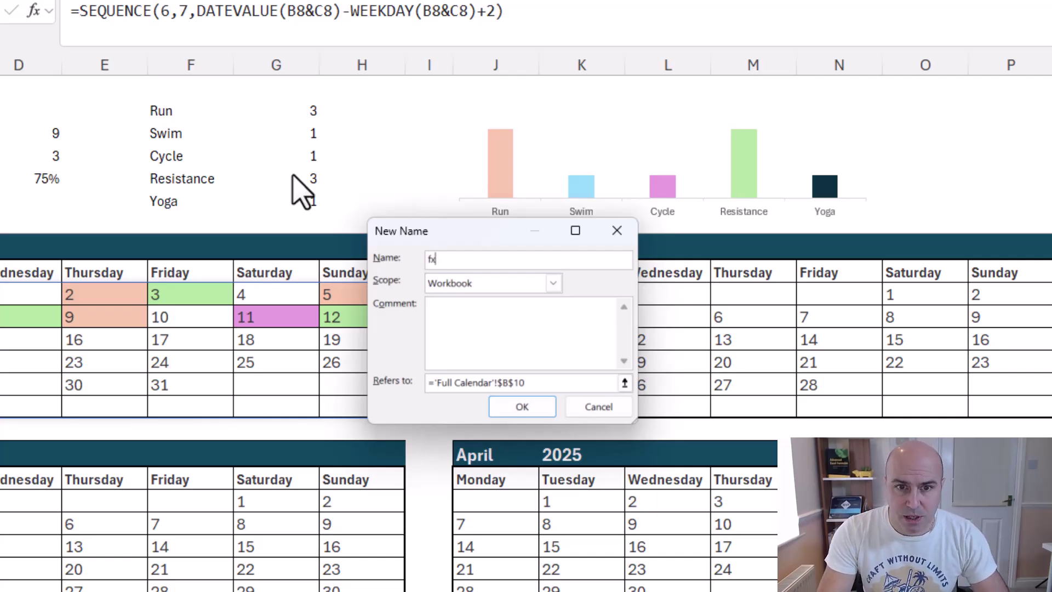
{"action": "type", "text": "Yoga"}
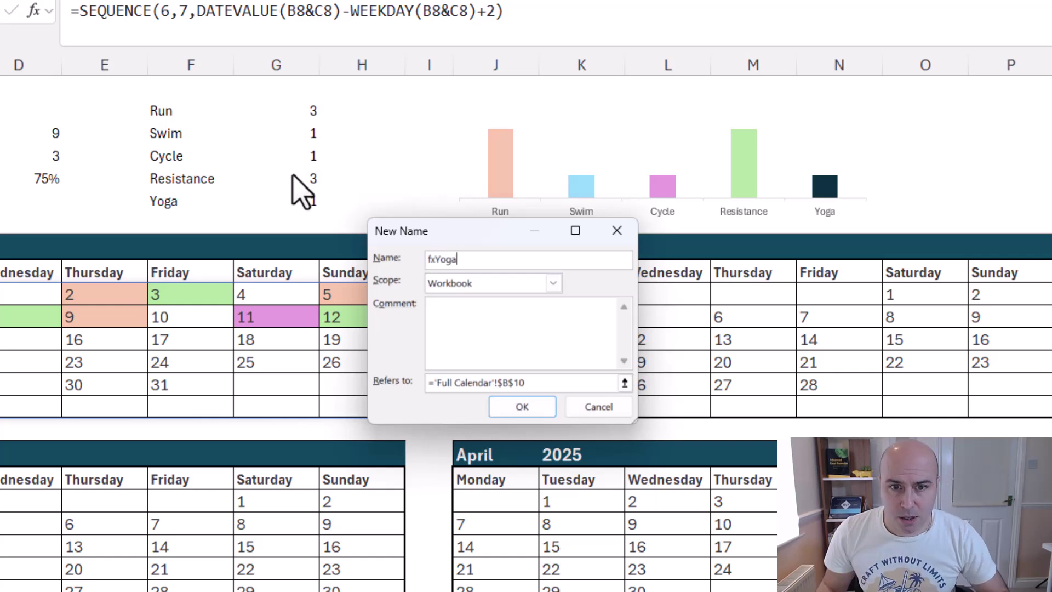
{"action": "left_click_drag", "start_coordinate": [525, 383], "coordinate": [426, 383]}
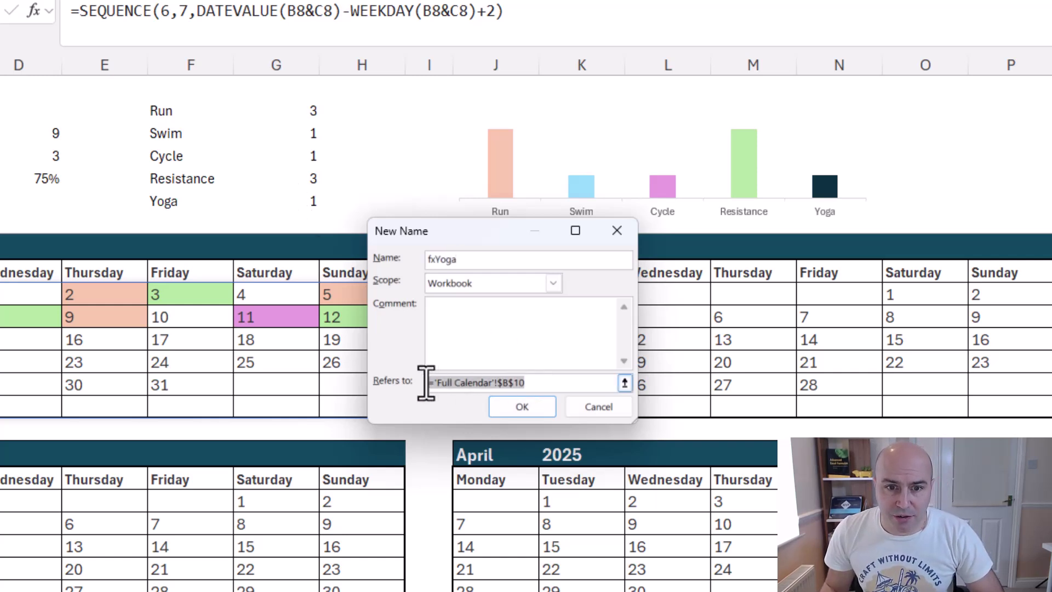
{"action": "key", "text": "ctrl+v"}
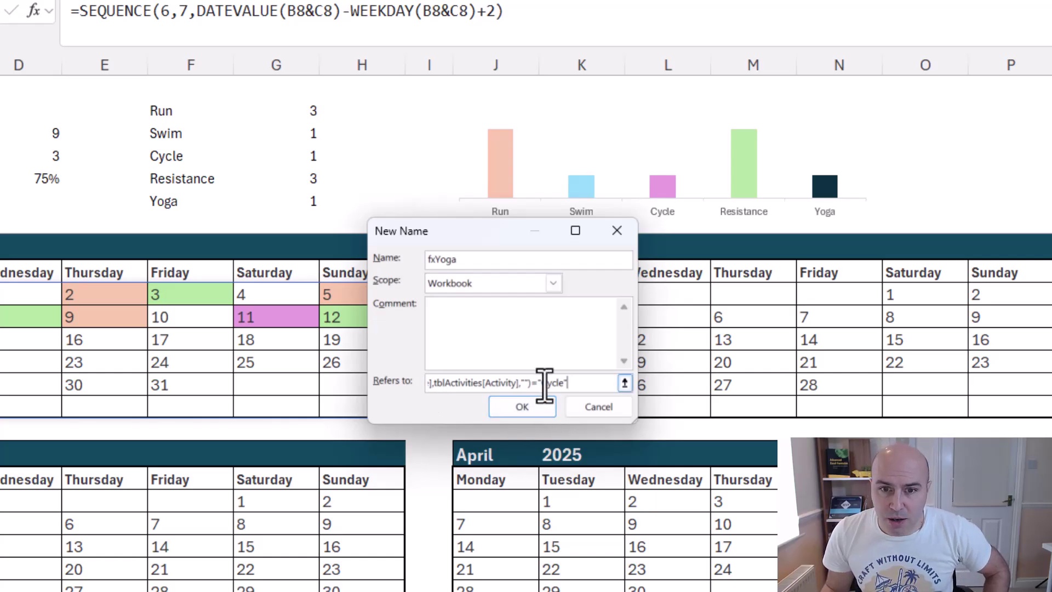
{"action": "left_click_drag", "start_coordinate": [543, 383], "coordinate": [566, 384]}
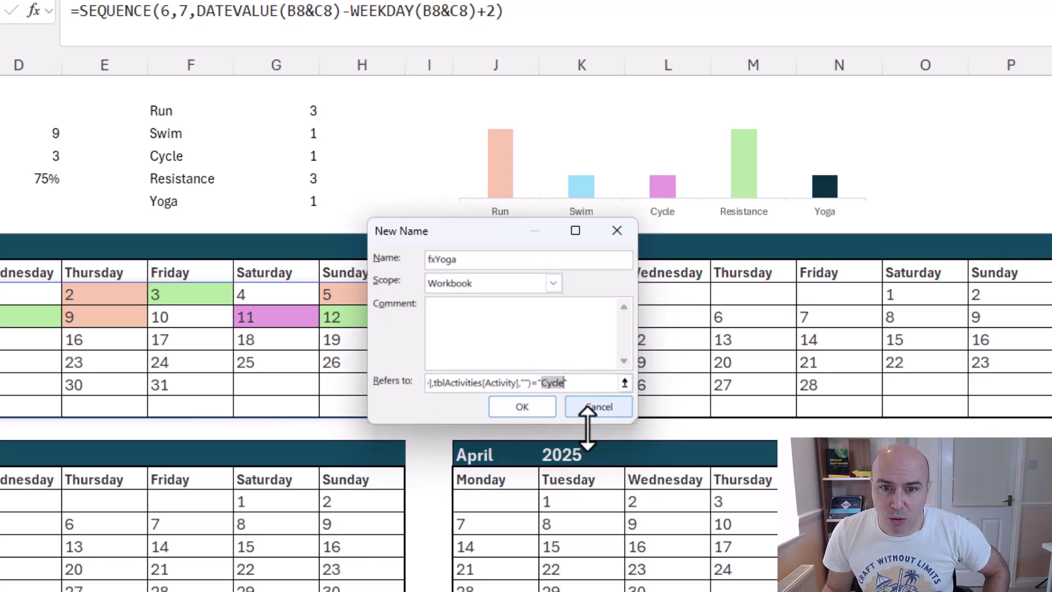
{"action": "type", "text": "Yo"}
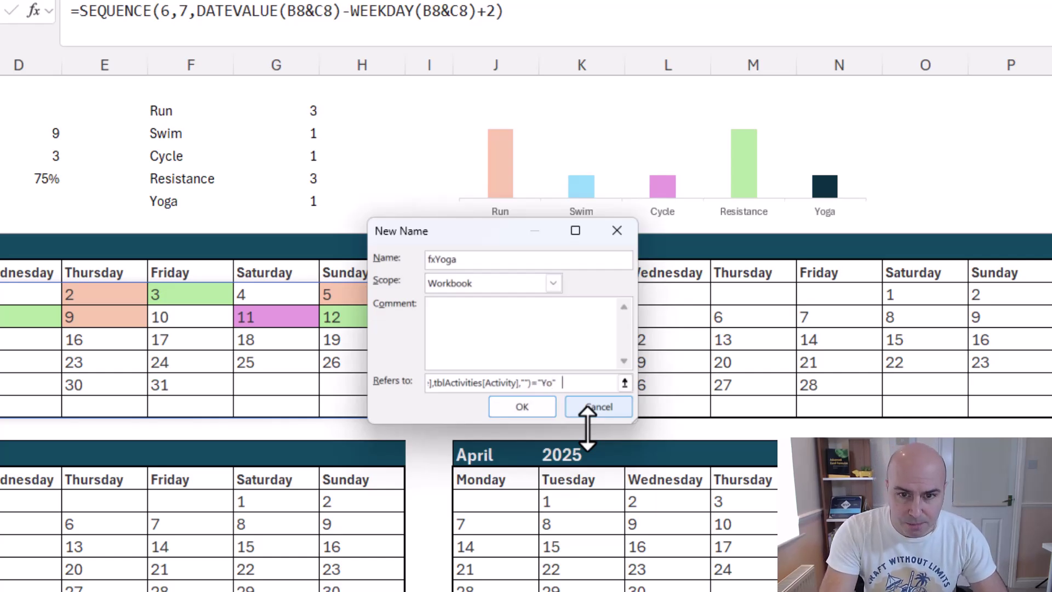
{"action": "type", "text": "ga"}
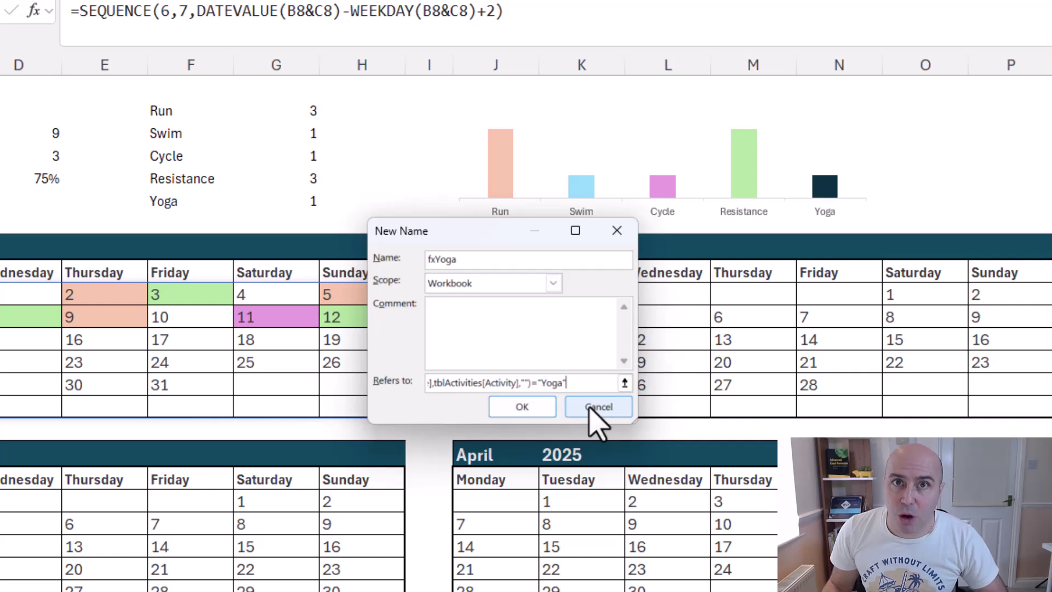
{"action": "left_click", "coordinate": [548, 411]}
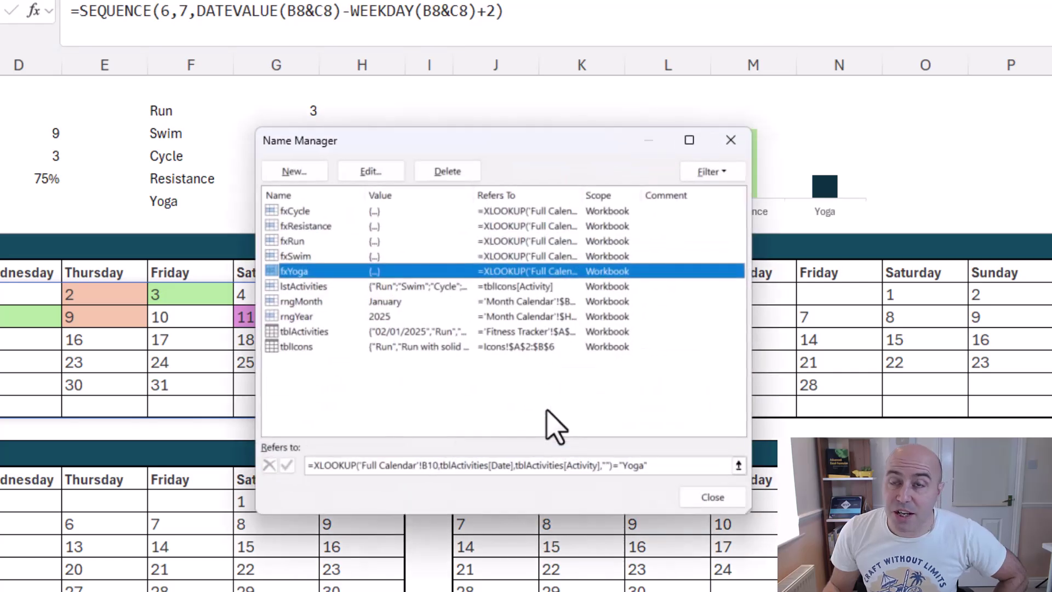
{"action": "left_click", "coordinate": [696, 499]}
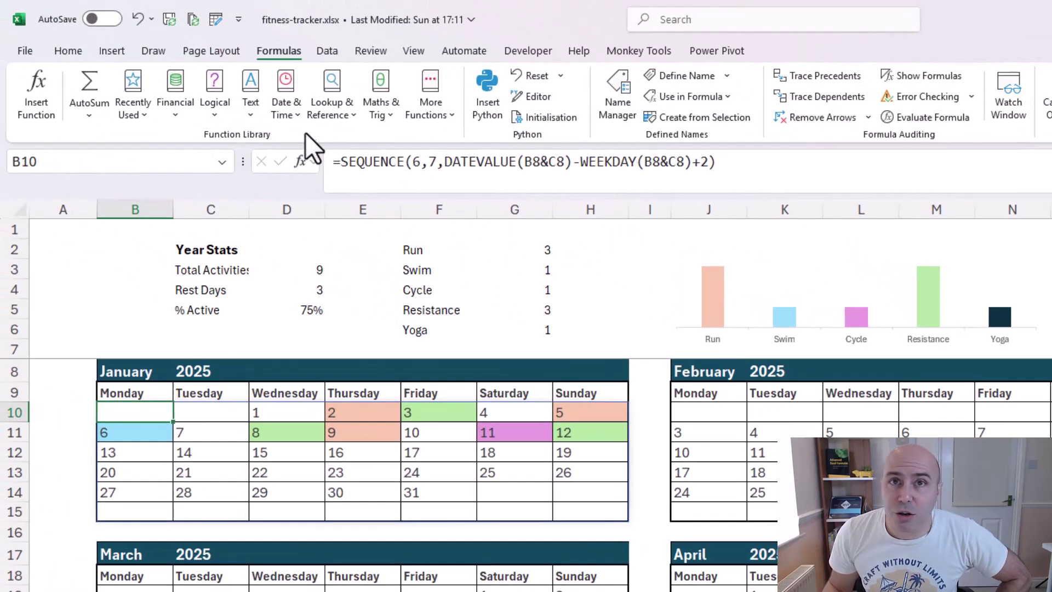
- Open the Conditional Formatting Rules Manager showing This Worksheet's rules, and enlarge the dialog
{"action": "left_click", "coordinate": [76, 53]}
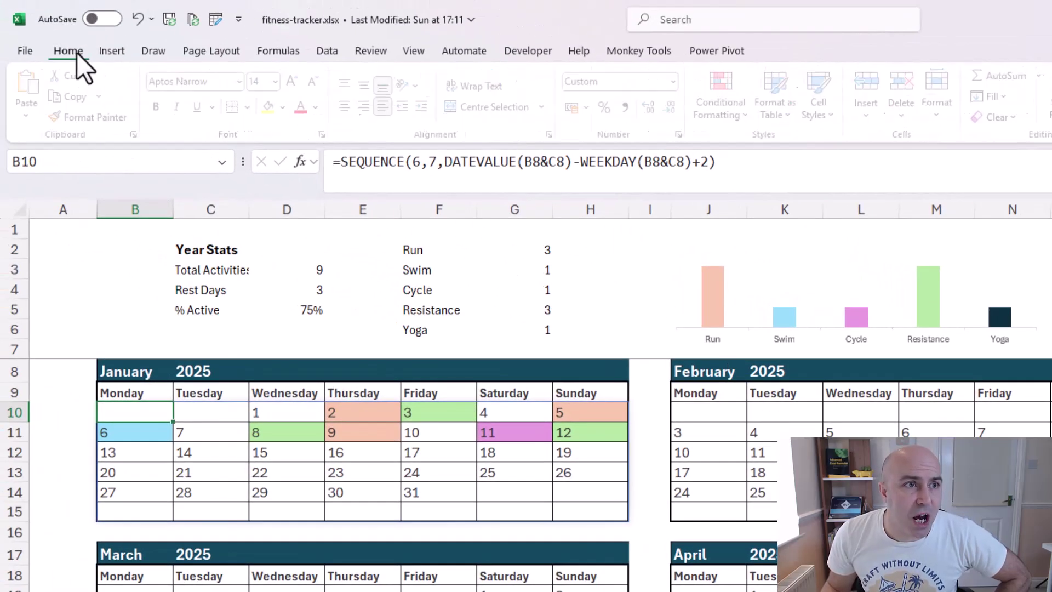
{"action": "left_click", "coordinate": [716, 115]}
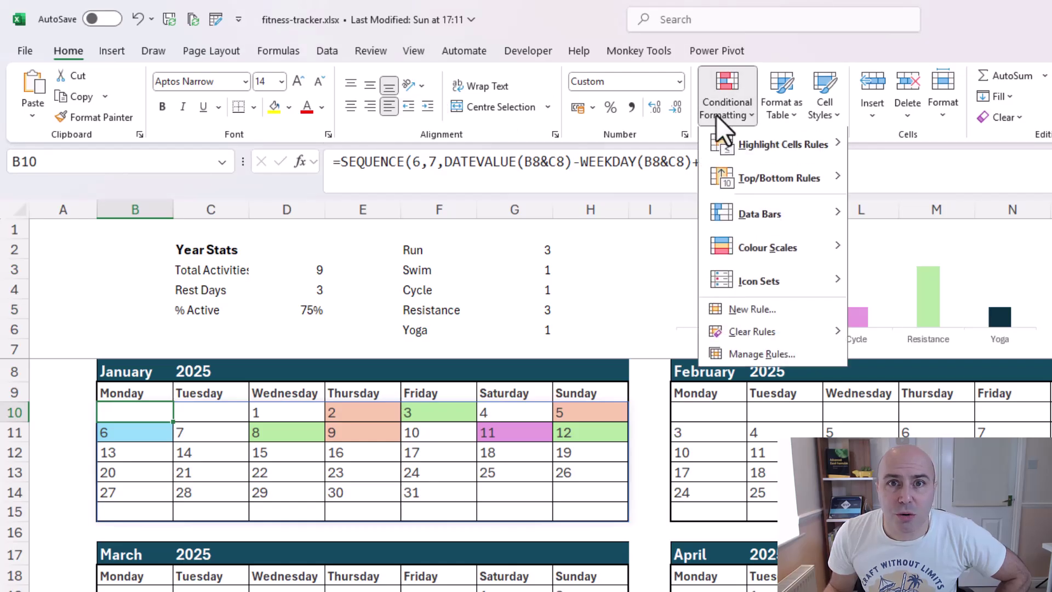
{"action": "left_click", "coordinate": [781, 357]}
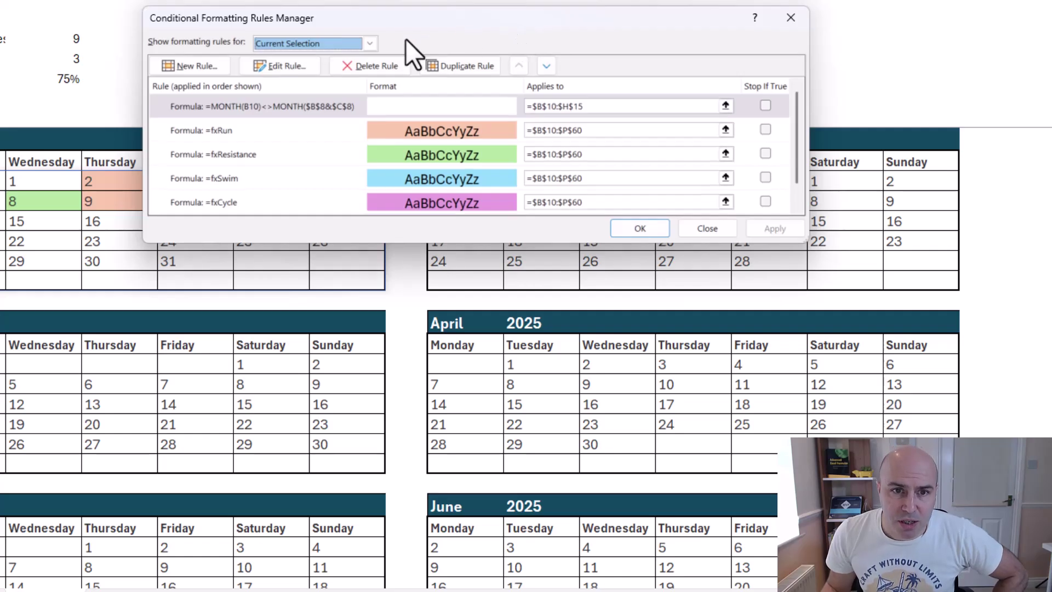
{"action": "left_click", "coordinate": [371, 43]}
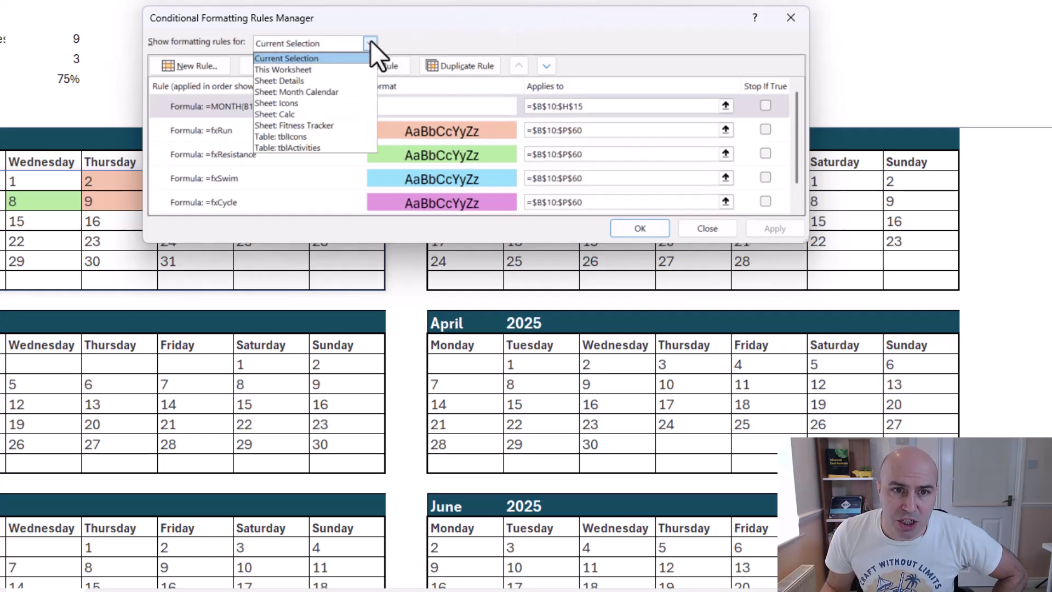
{"action": "left_click", "coordinate": [304, 70]}
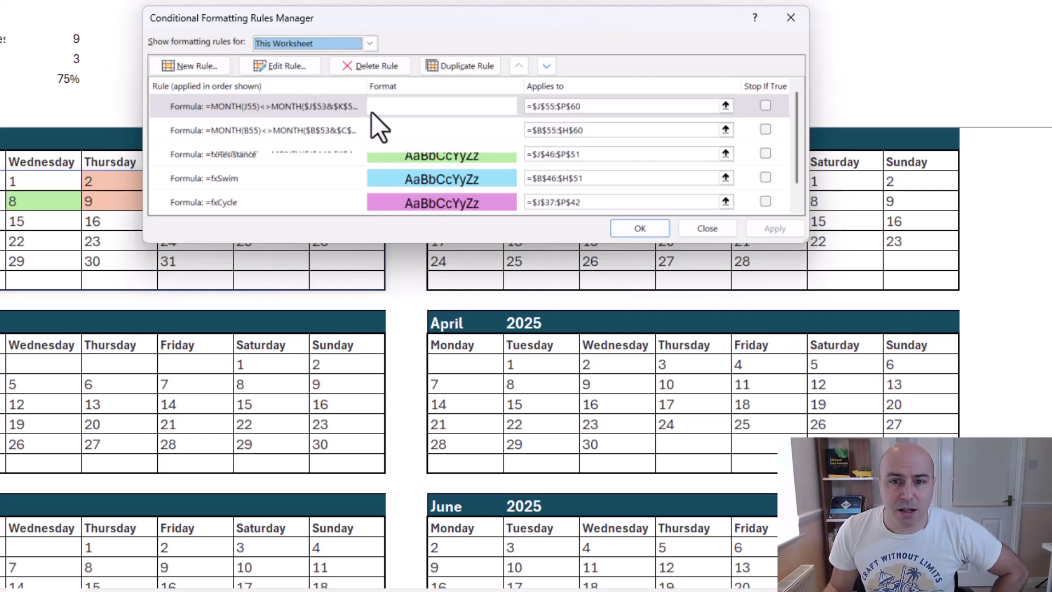
{"action": "left_click_drag", "start_coordinate": [809, 243], "coordinate": [969, 438]}
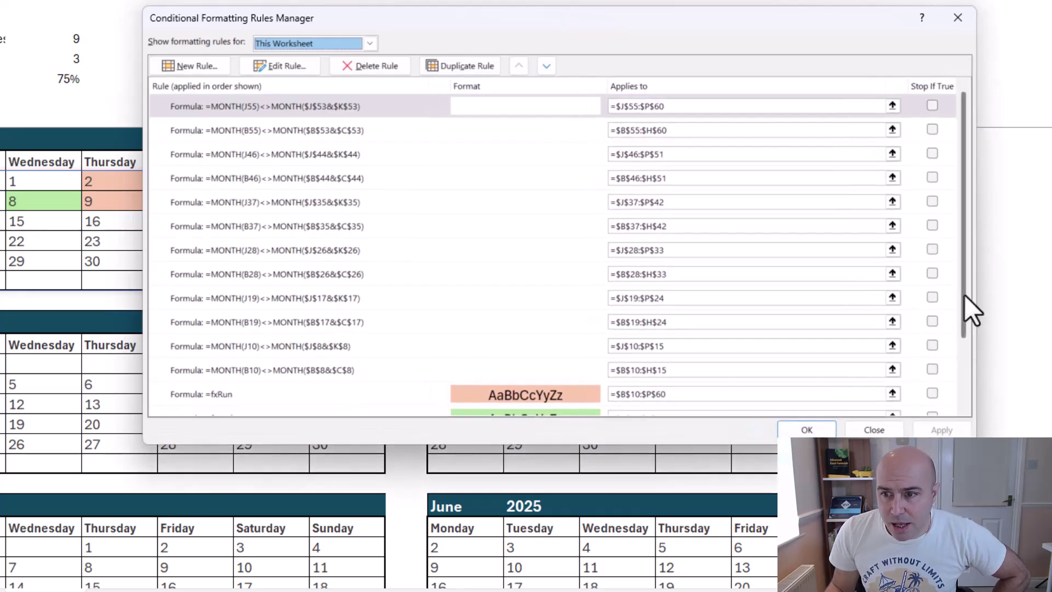
{"action": "left_click_drag", "start_coordinate": [965, 295], "coordinate": [966, 371]}
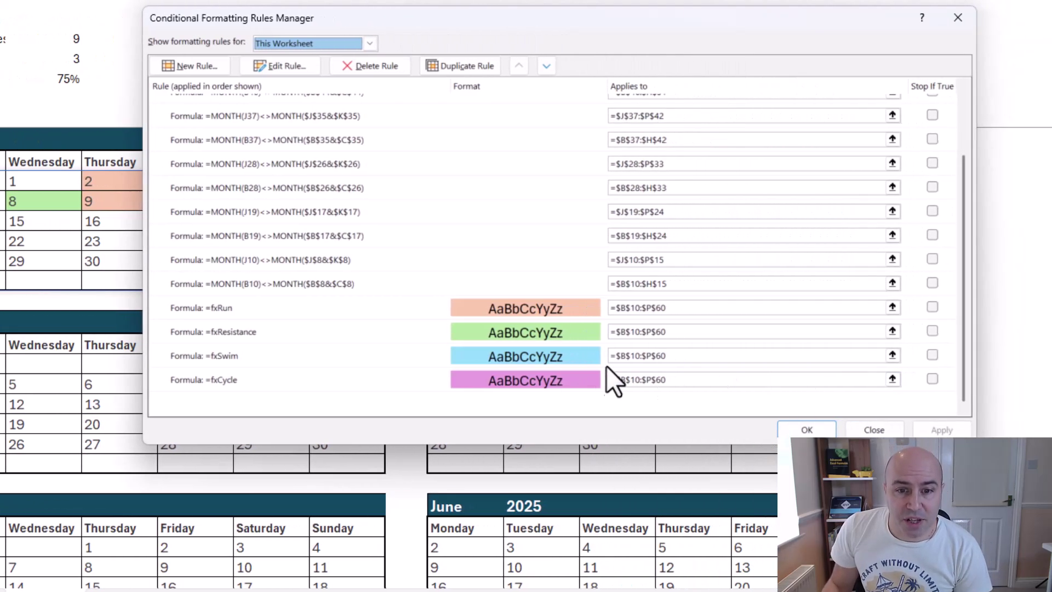
- Duplicate the =fxRun rule and move the copy down to the bottom of the list
{"action": "left_click", "coordinate": [323, 311]}
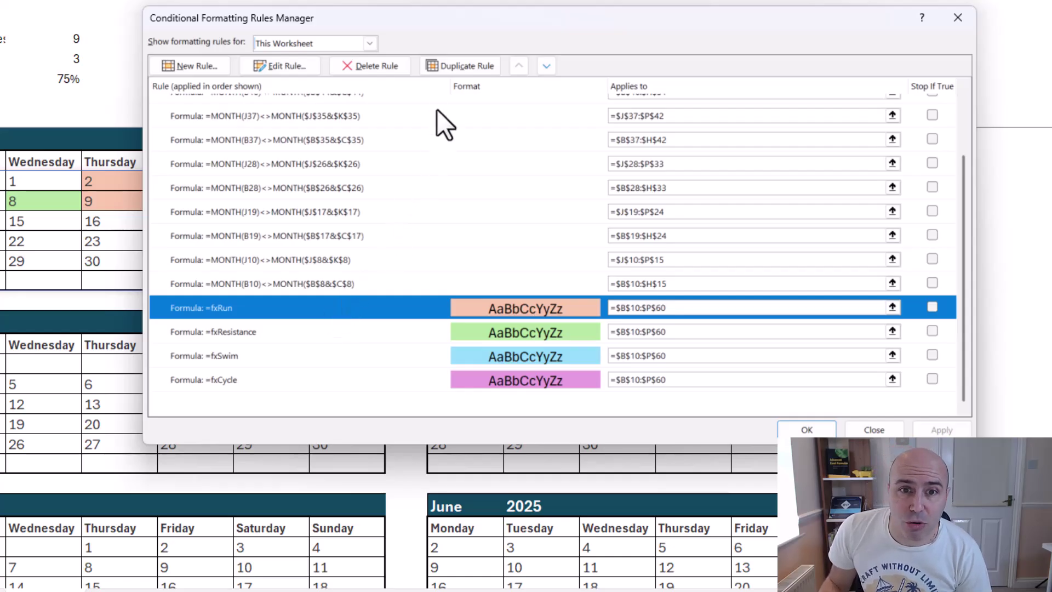
{"action": "left_click", "coordinate": [445, 68]}
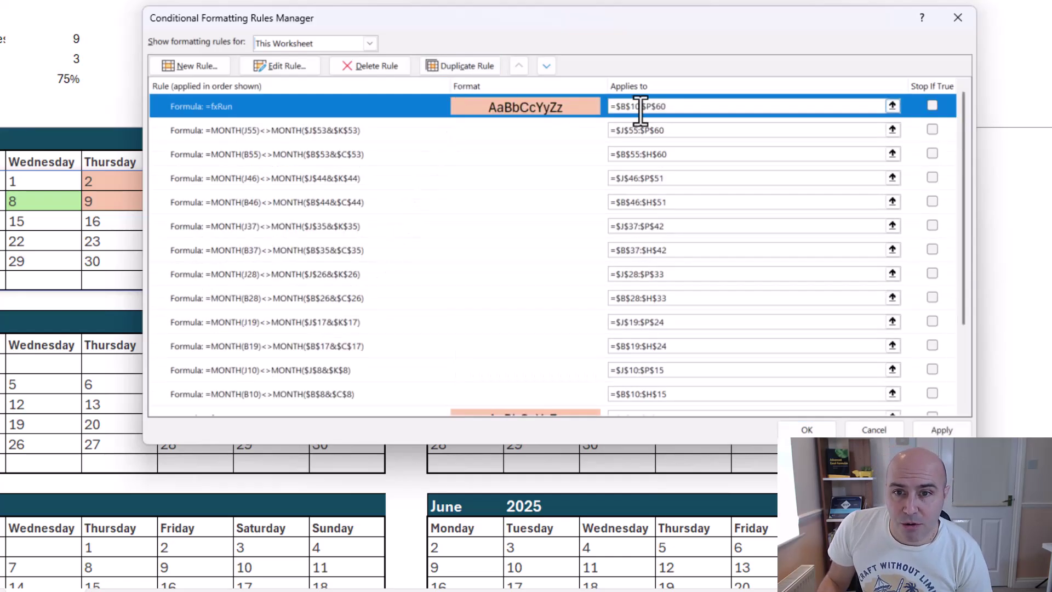
{"action": "left_click", "coordinate": [548, 65]}
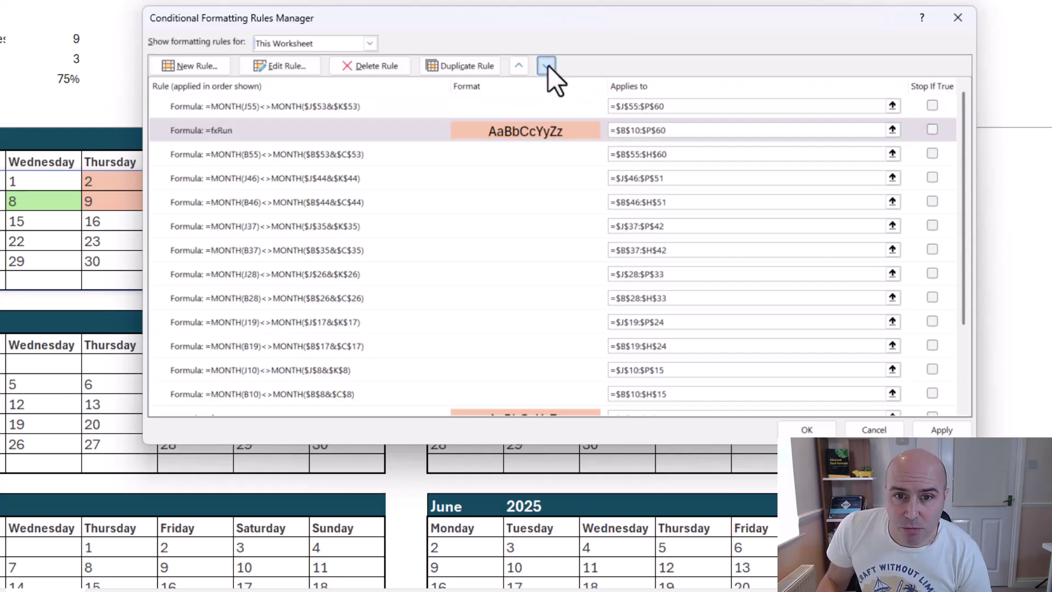
{"action": "left_click", "coordinate": [548, 65]}
{"action": "left_click", "coordinate": [548, 64]}
{"action": "left_click", "coordinate": [548, 65]}
{"action": "left_click", "coordinate": [549, 64]}
{"action": "left_click", "coordinate": [548, 64]}
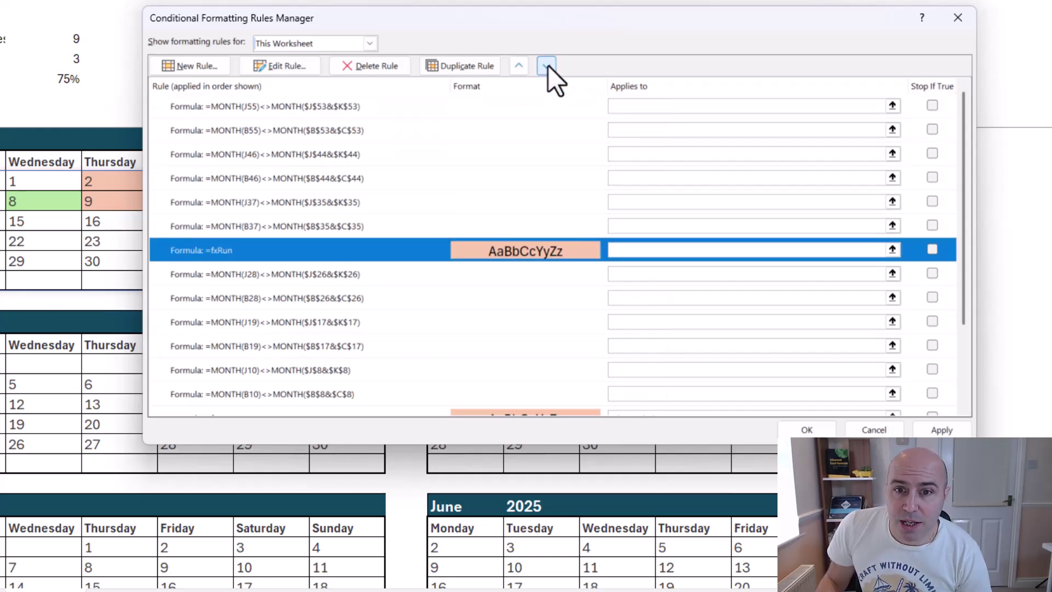
{"action": "left_click", "coordinate": [548, 65]}
{"action": "left_click", "coordinate": [548, 65]}
{"action": "left_click", "coordinate": [548, 64]}
{"action": "left_click", "coordinate": [548, 66]}
{"action": "left_click", "coordinate": [548, 66]}
{"action": "left_click", "coordinate": [548, 66]}
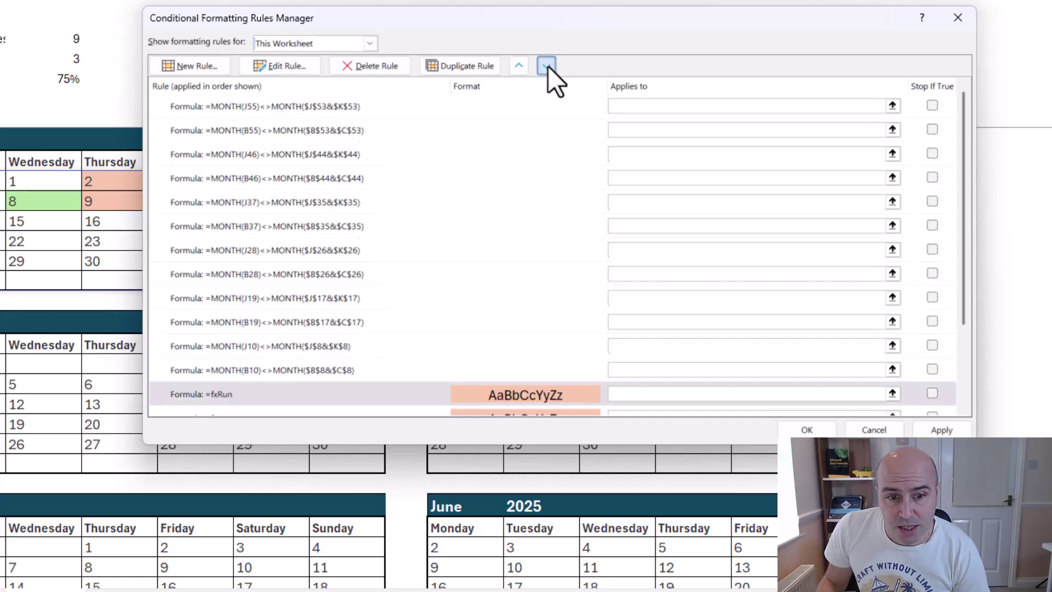
{"action": "left_click", "coordinate": [548, 66]}
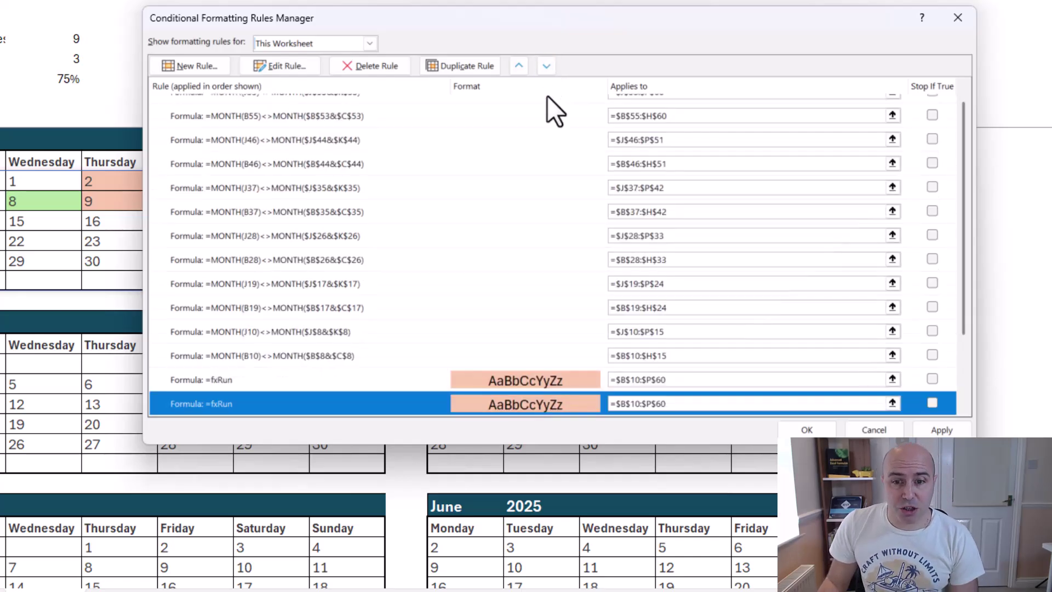
- Edit the copied rule's formula from =fxRun to =fxYoga
{"action": "left_click", "coordinate": [305, 65]}
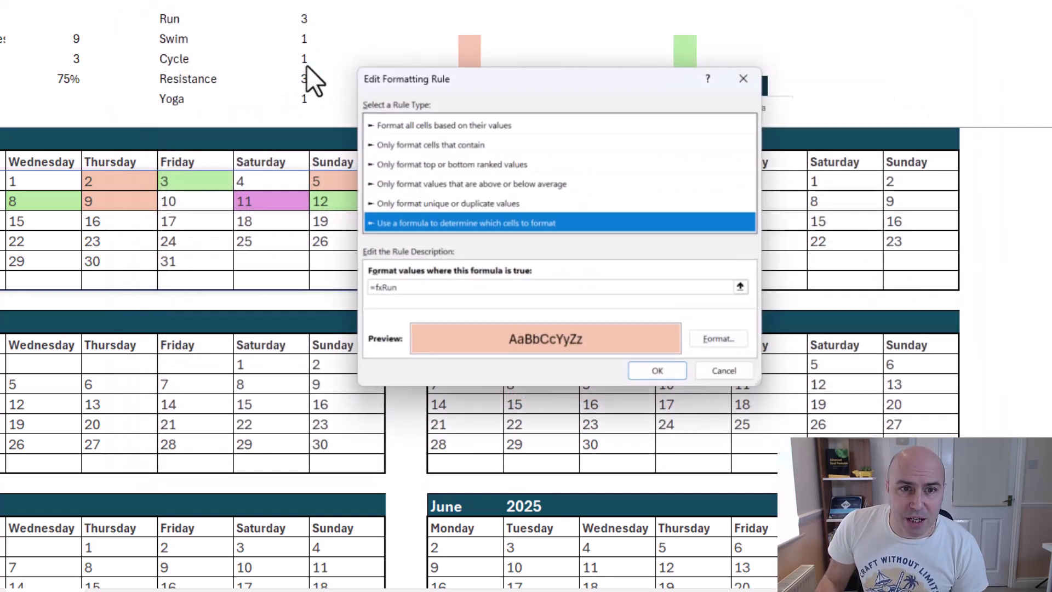
{"action": "left_click", "coordinate": [399, 288]}
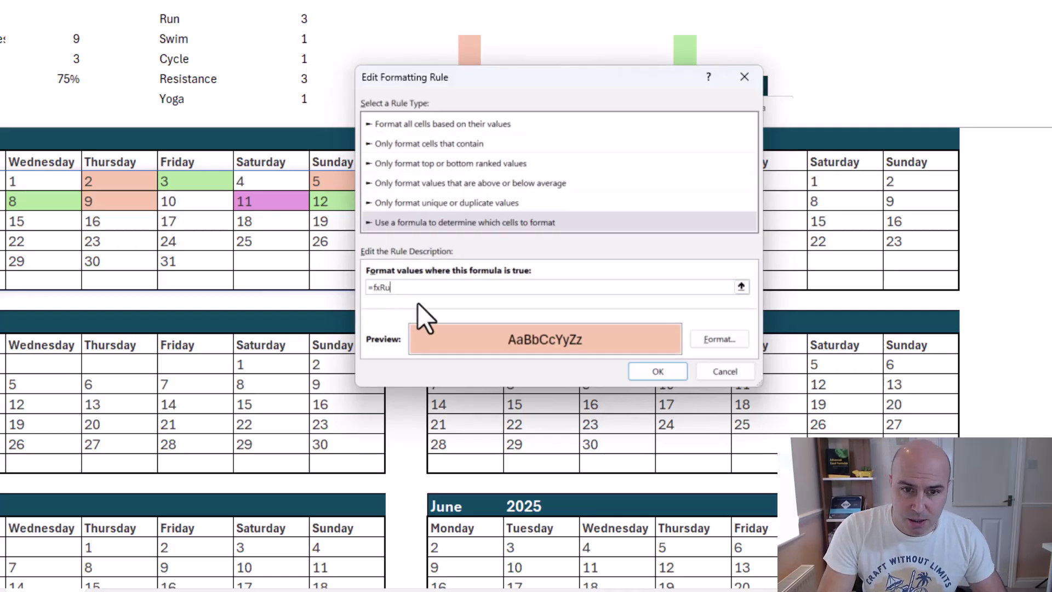
{"action": "key", "text": "BackSpace"}
{"action": "type", "text": "Yoga"}
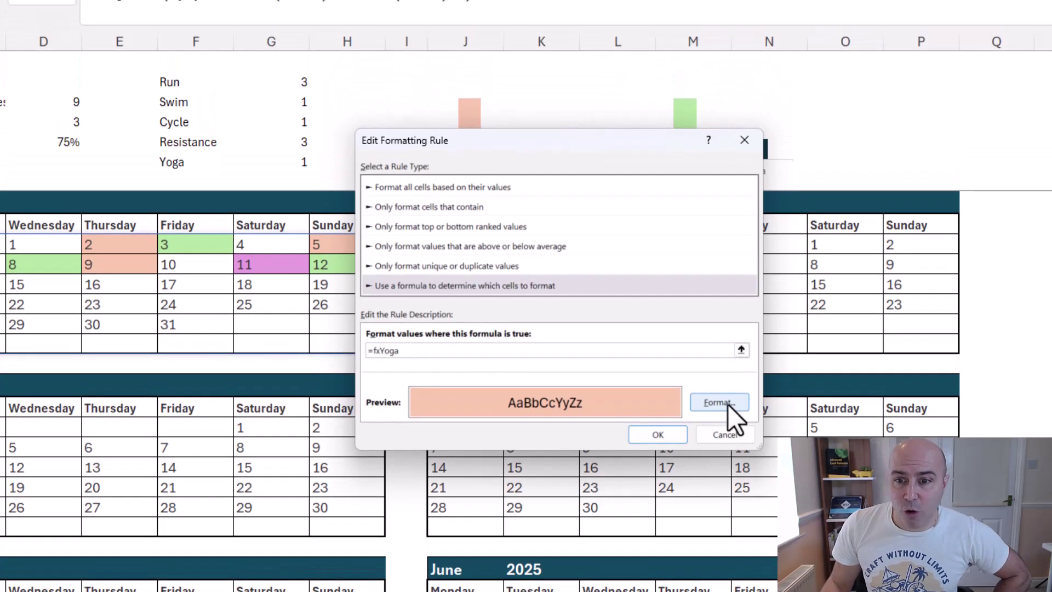
- Format the rule with a dark blue fill and white font colour
{"action": "left_click", "coordinate": [723, 341]}
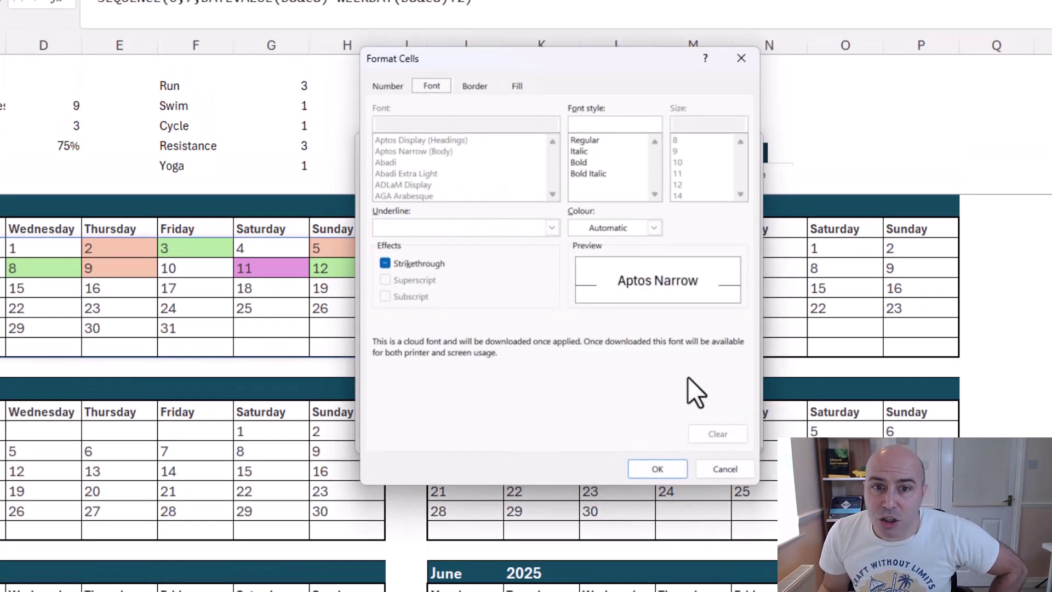
{"action": "left_click", "coordinate": [517, 86]}
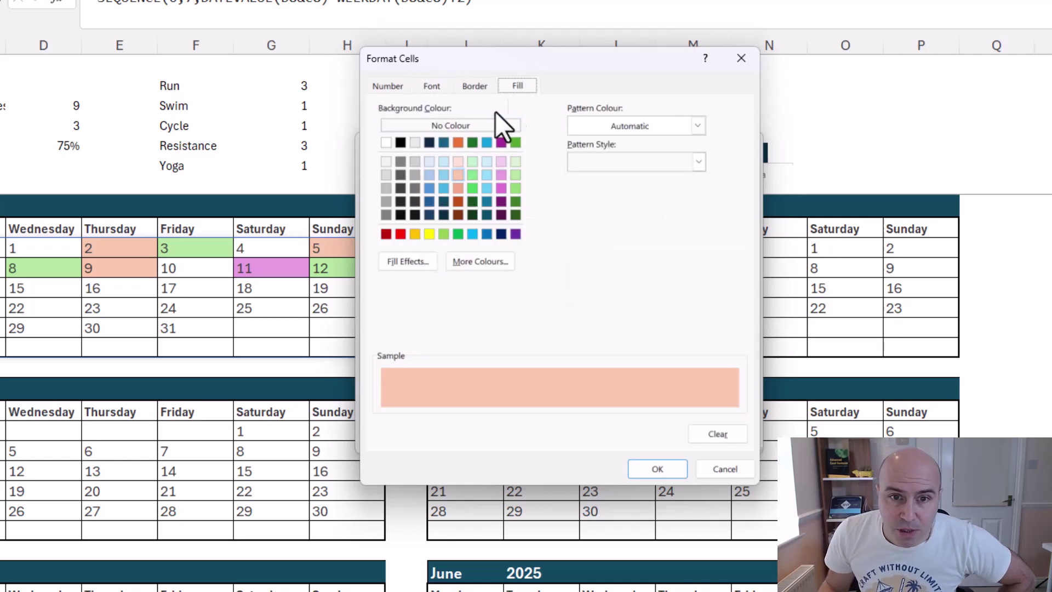
{"action": "left_click", "coordinate": [440, 217]}
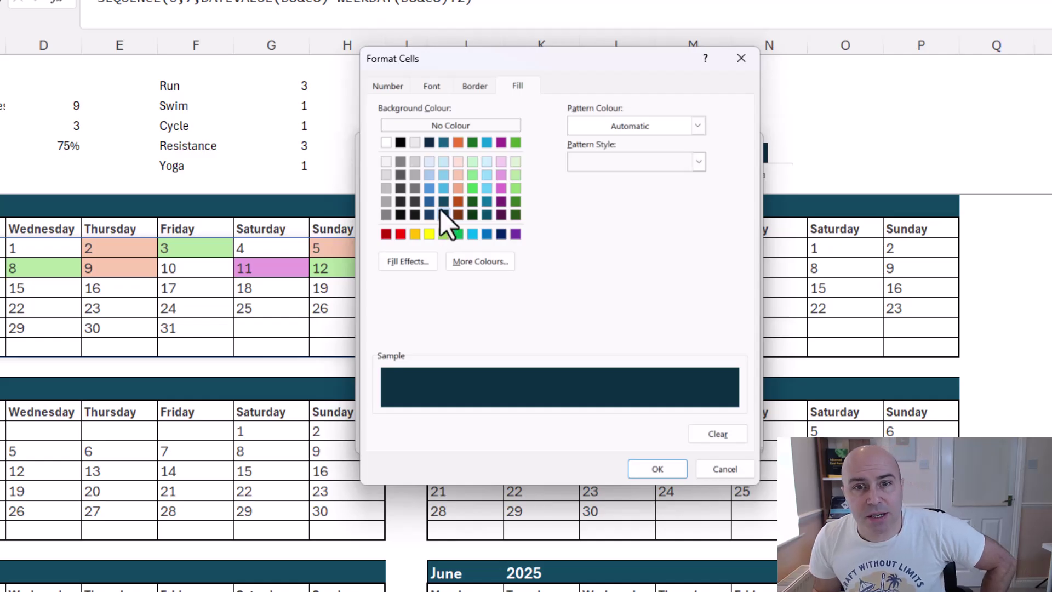
{"action": "left_click", "coordinate": [433, 86]}
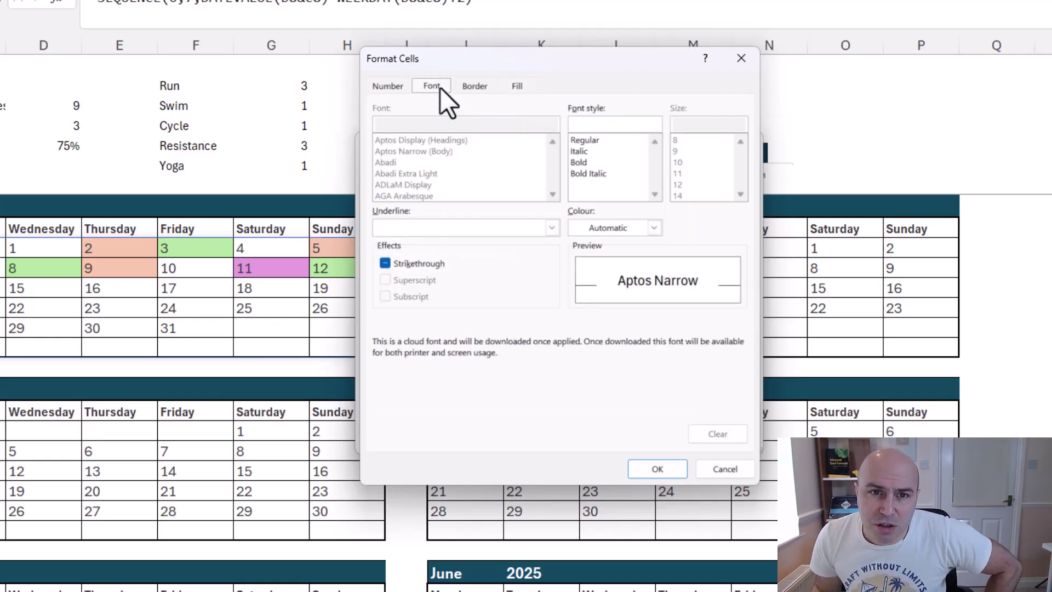
{"action": "left_click", "coordinate": [616, 231]}
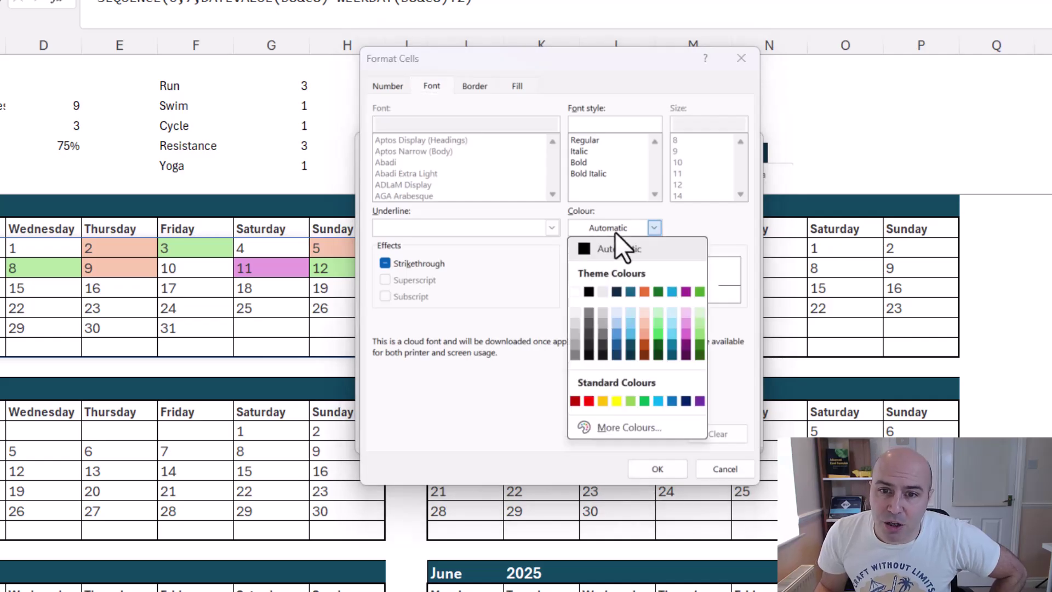
{"action": "left_click", "coordinate": [576, 293]}
{"action": "left_click", "coordinate": [674, 468]}
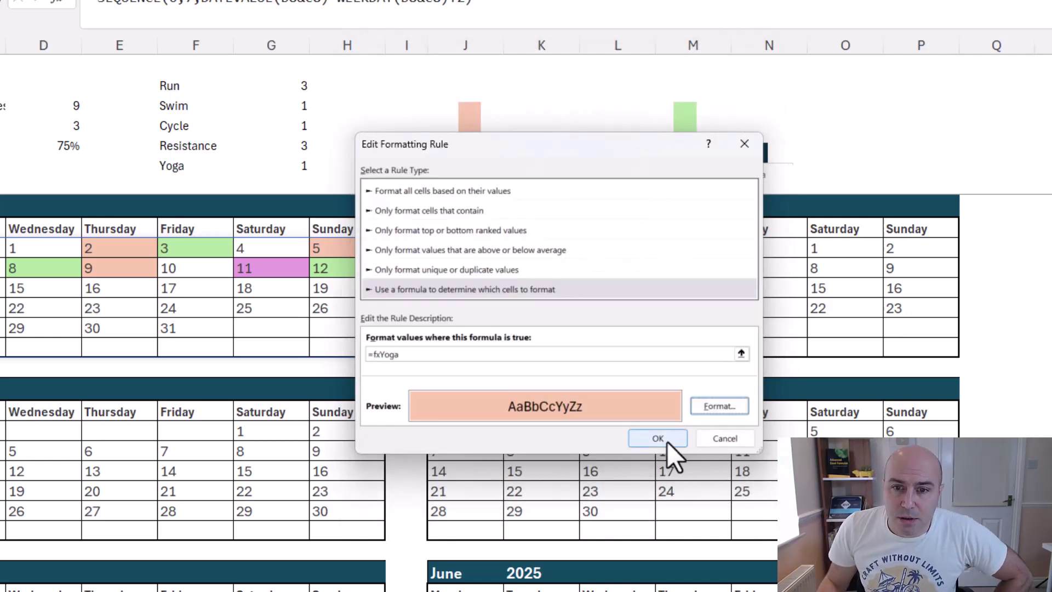
- Confirm the edited fxYoga rule and apply all rules, closing the Rules Manager
{"action": "left_click", "coordinate": [666, 442]}
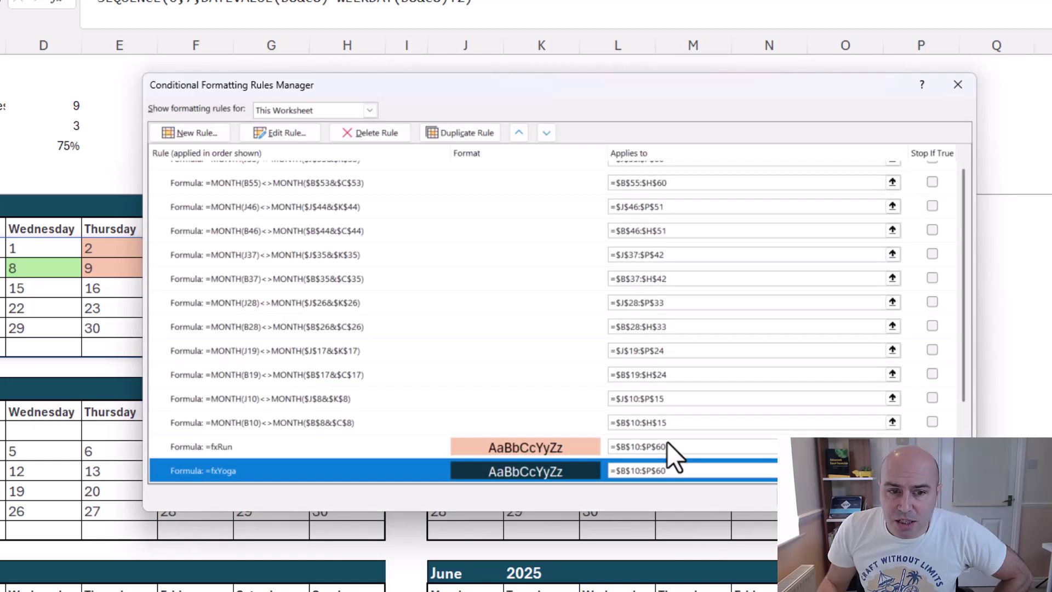
{"action": "left_click", "coordinate": [822, 496]}
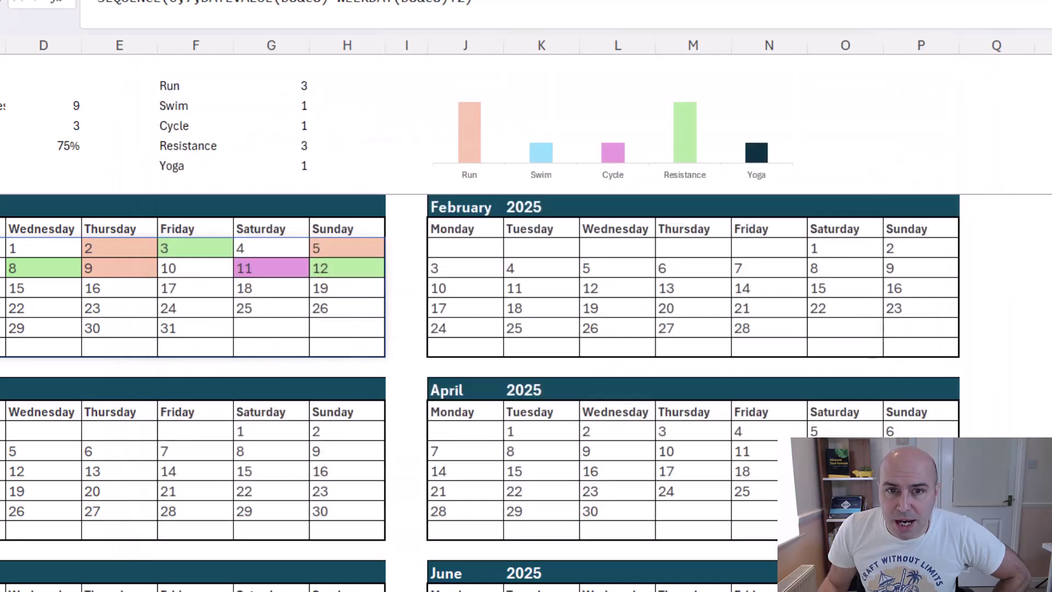